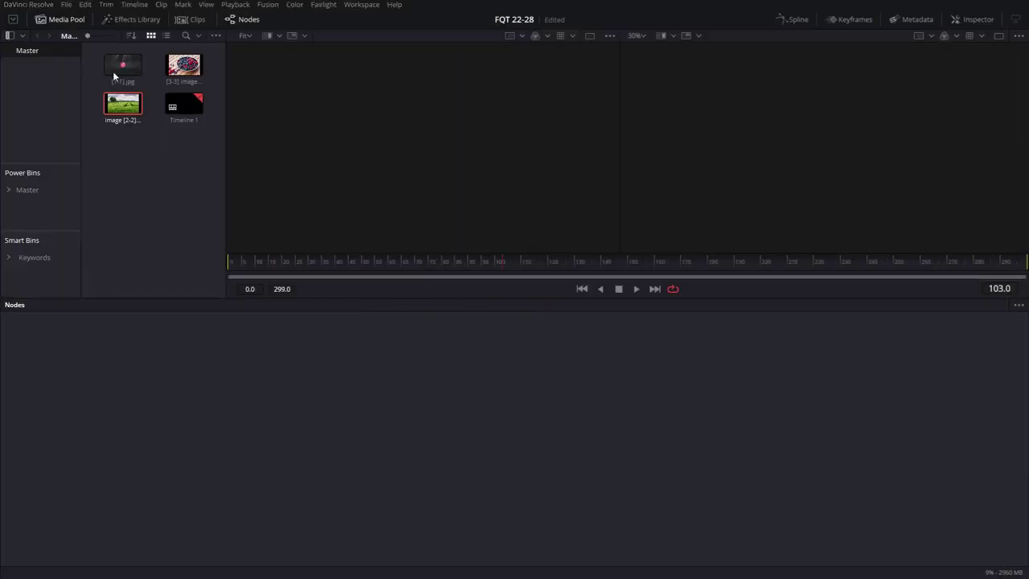
Step: Add the logo, berries and wheat field images as MediaIn1–3, then view MediaIn1 left and MediaIn2 right
left_click_drag(120, 69, 237, 394)
left_click_drag(183, 64, 431, 398)
left_click_drag(123, 104, 543, 394)
left_click(76, 18)
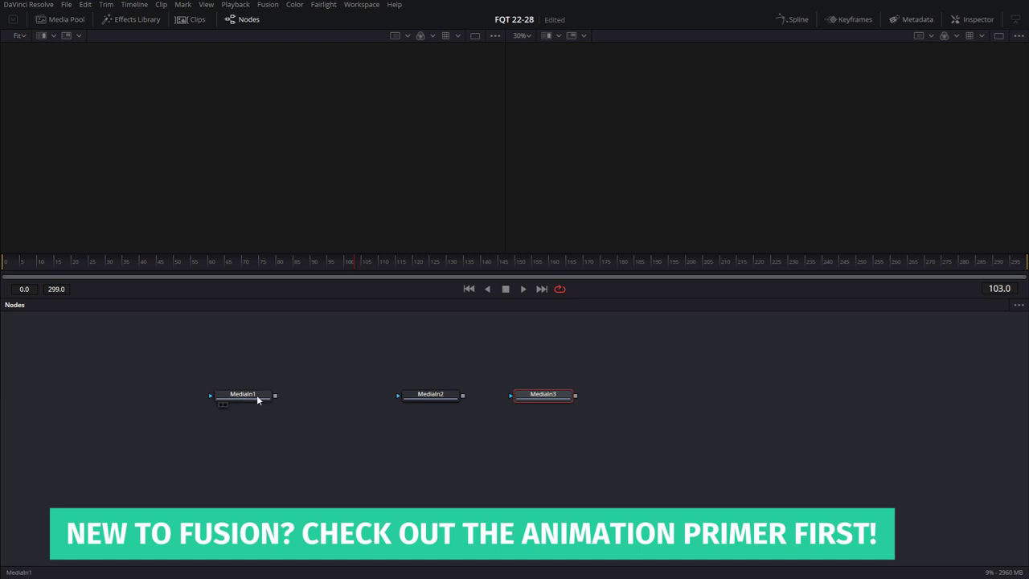
left_click_drag(257, 398, 198, 177)
left_click_drag(429, 396, 747, 153)
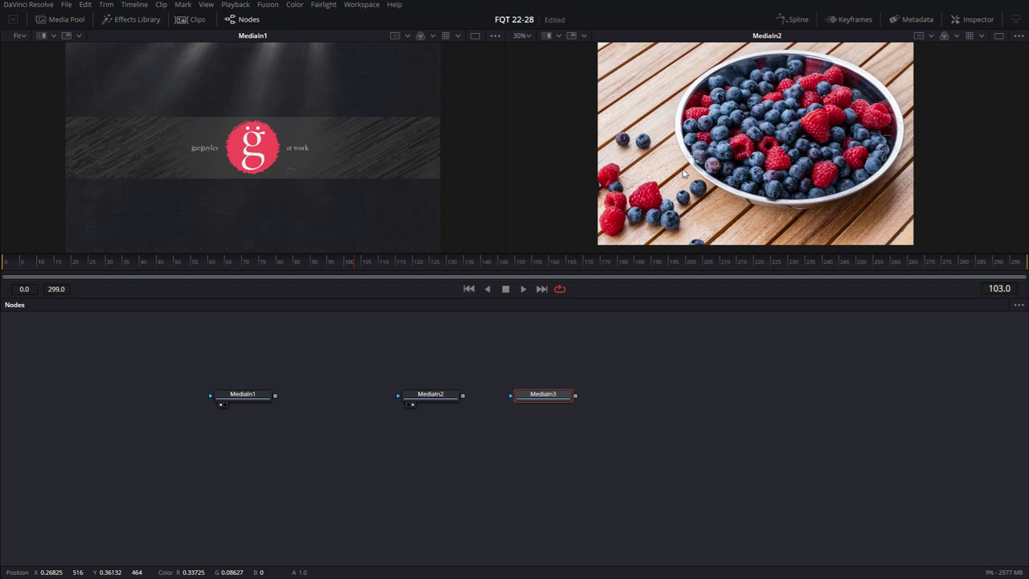
Step: Store the berries in the right viewer's buffer A and load MediaIn3's wheat field into buffer B
key("comma")
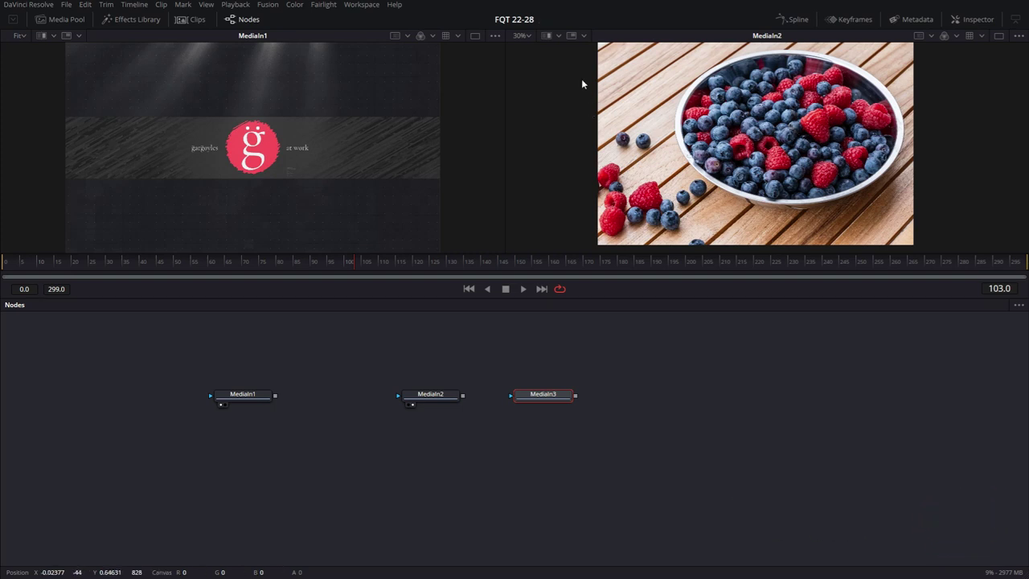
left_click(558, 35)
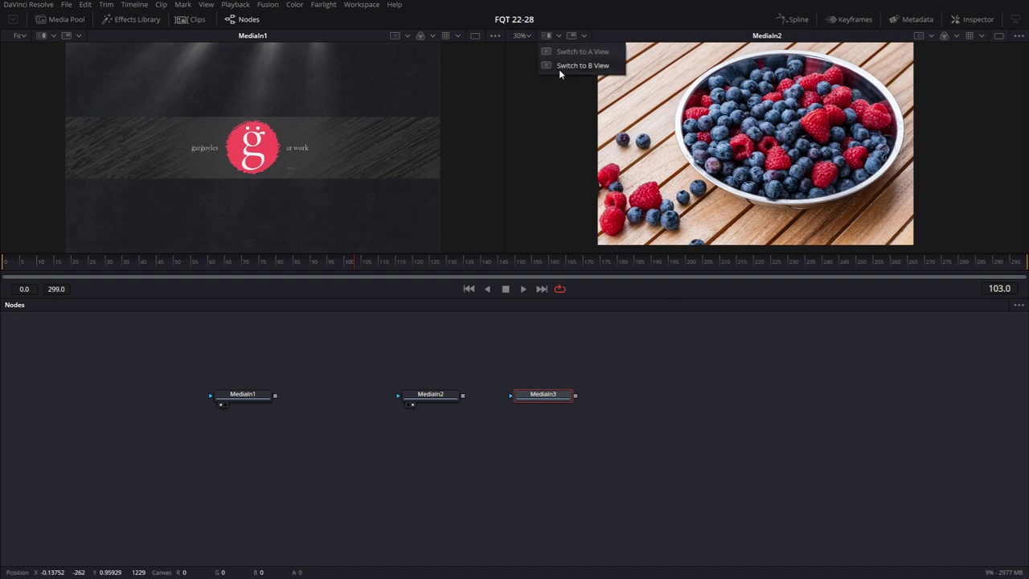
left_click(560, 67)
key("2")
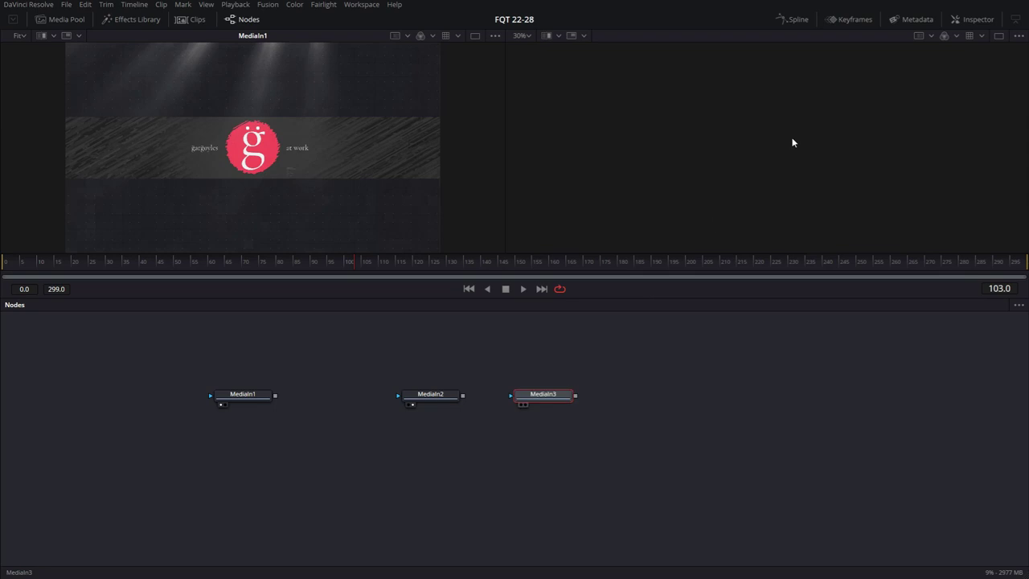
Step: Toggle the right viewer between the berries in buffer A and the wheat field in buffer B
left_click(557, 35)
left_click(560, 51)
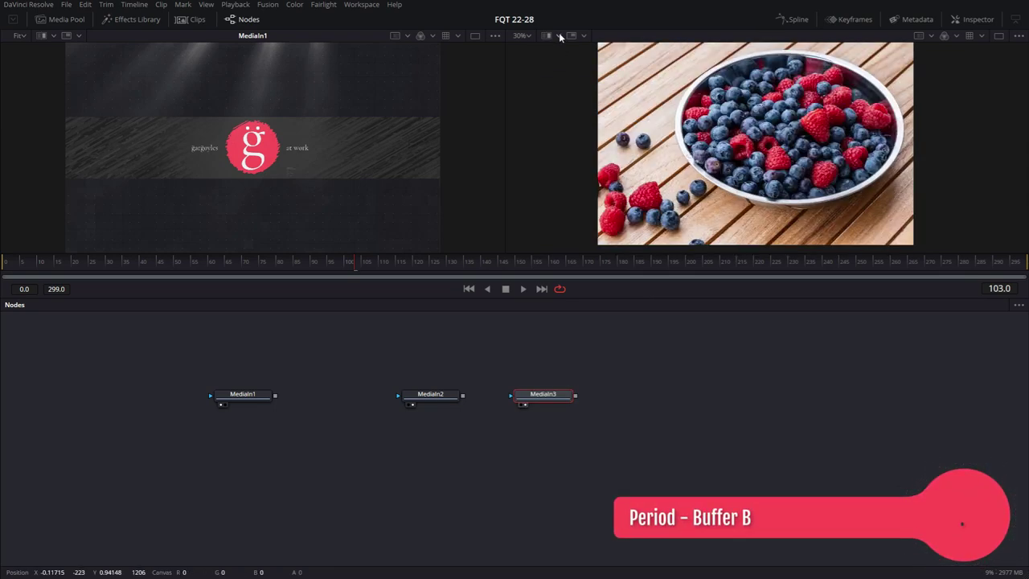
left_click(558, 33)
left_click(562, 66)
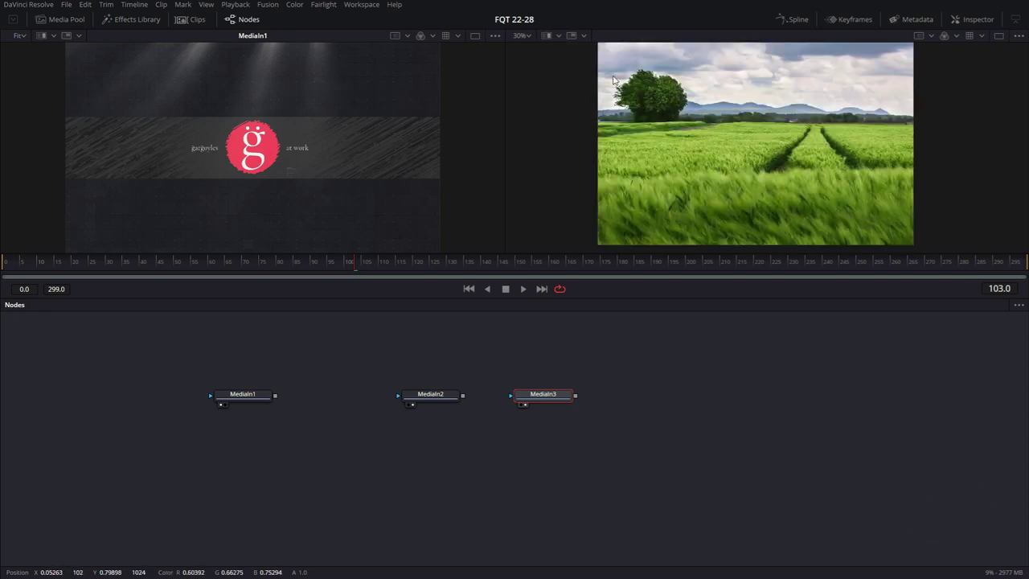
Step: Compare the berries and wheat field with a split wipe, shifting the divider to reveal more wheat
left_click(548, 35)
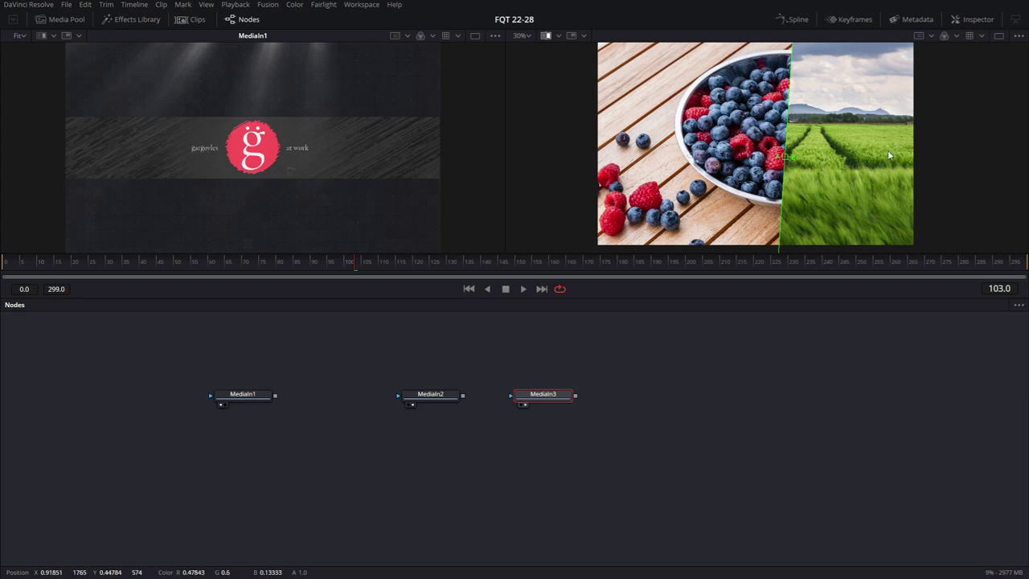
left_click_drag(788, 160, 763, 146)
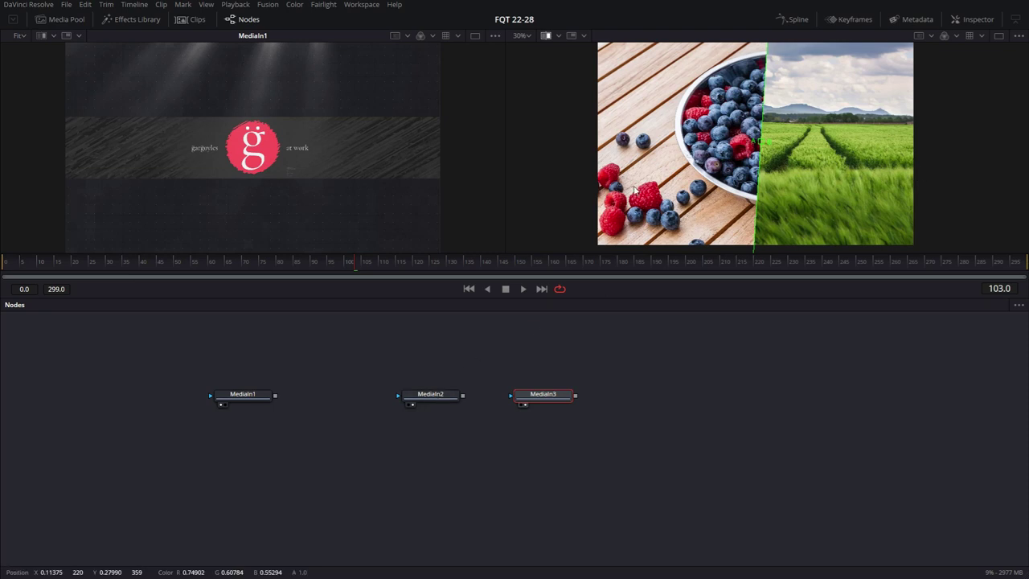
Step: Load MediaIn2 into both buffers, view the red channel, then return to full-colour berries
left_click(431, 396)
key("2")
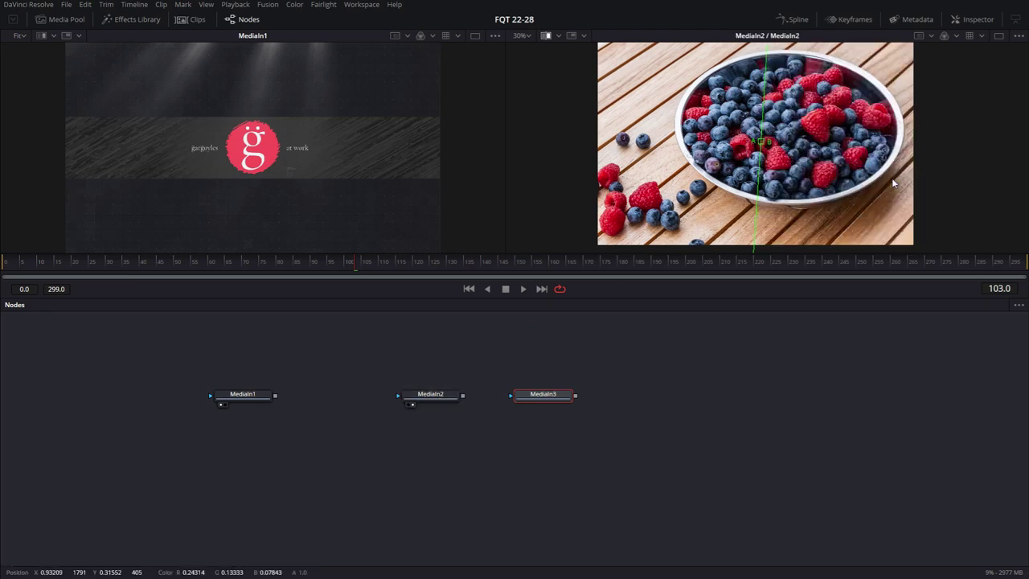
left_click(957, 36)
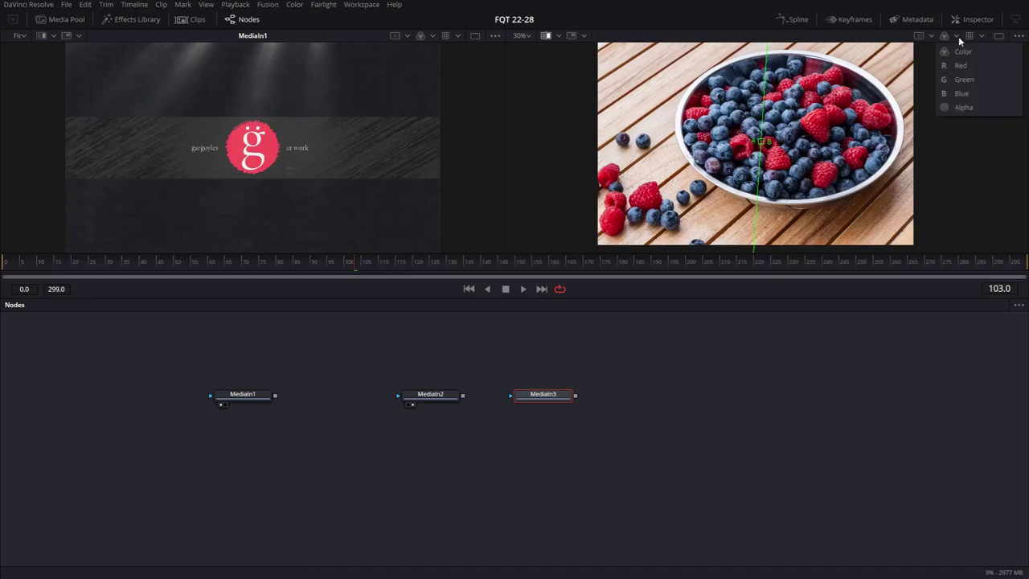
left_click(953, 69)
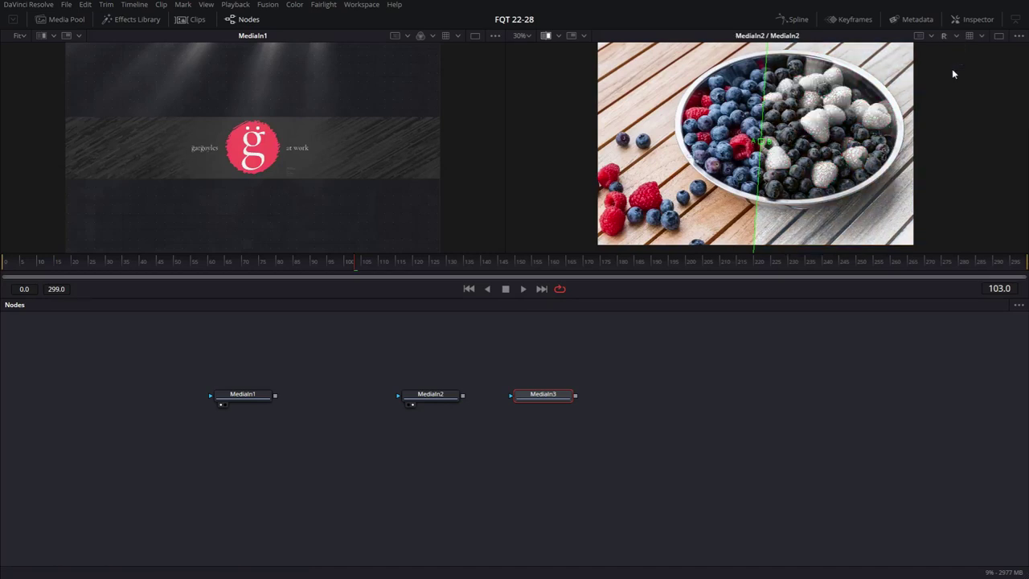
left_click(981, 36)
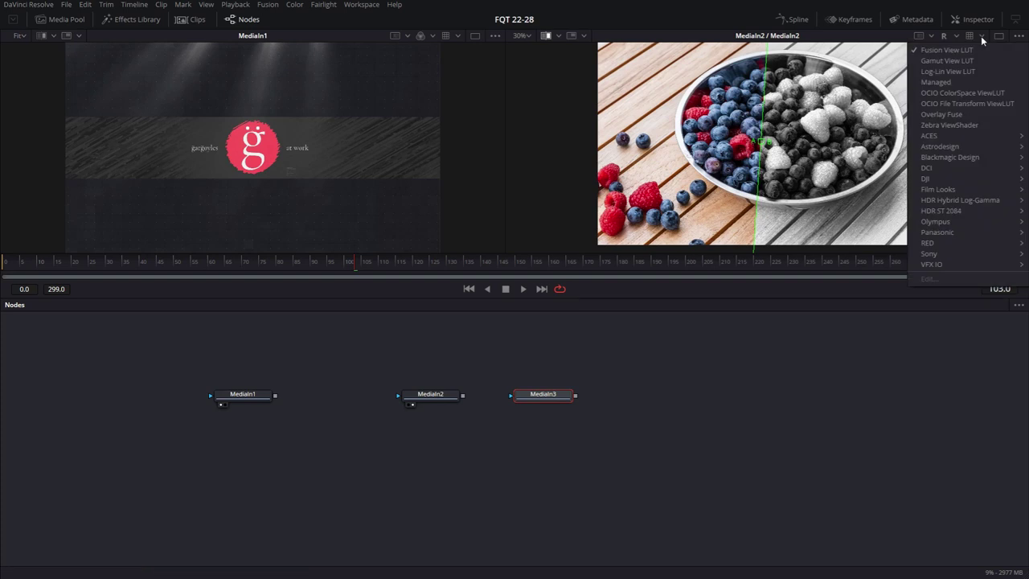
left_click(982, 38)
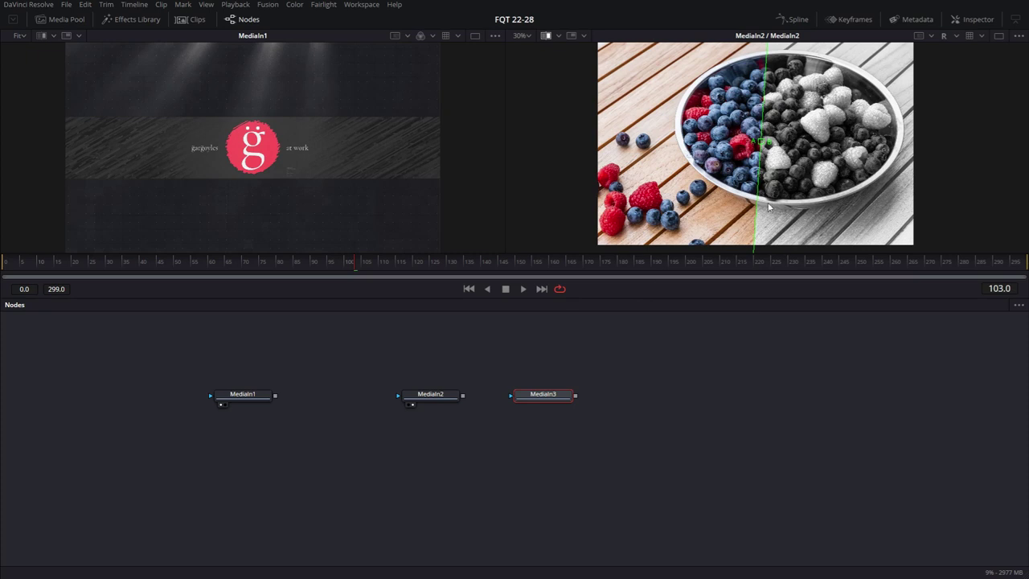
key("slash")
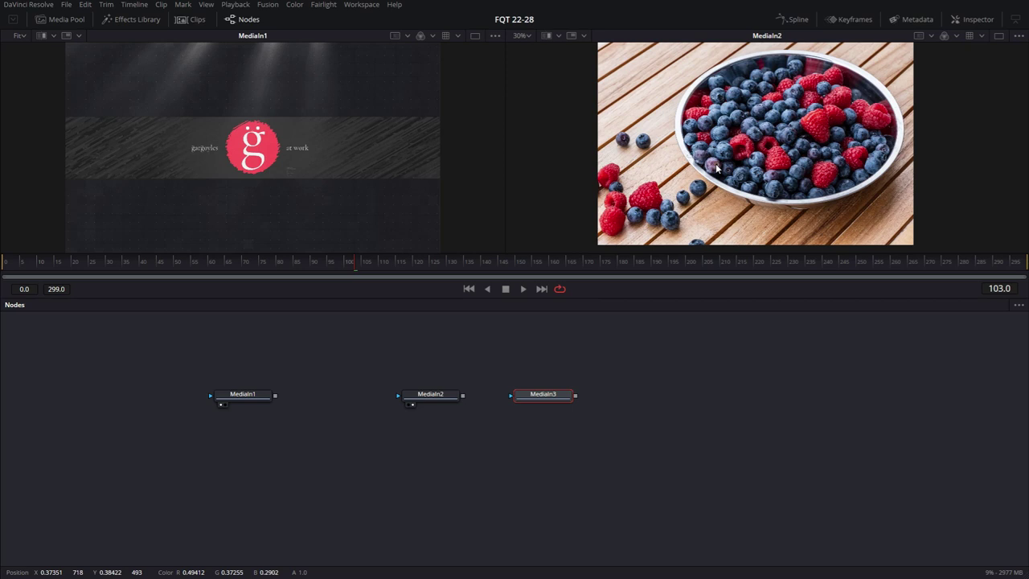
Step: Split the berries between full colour and the red channel using the wipe
key("r")
key("slash")
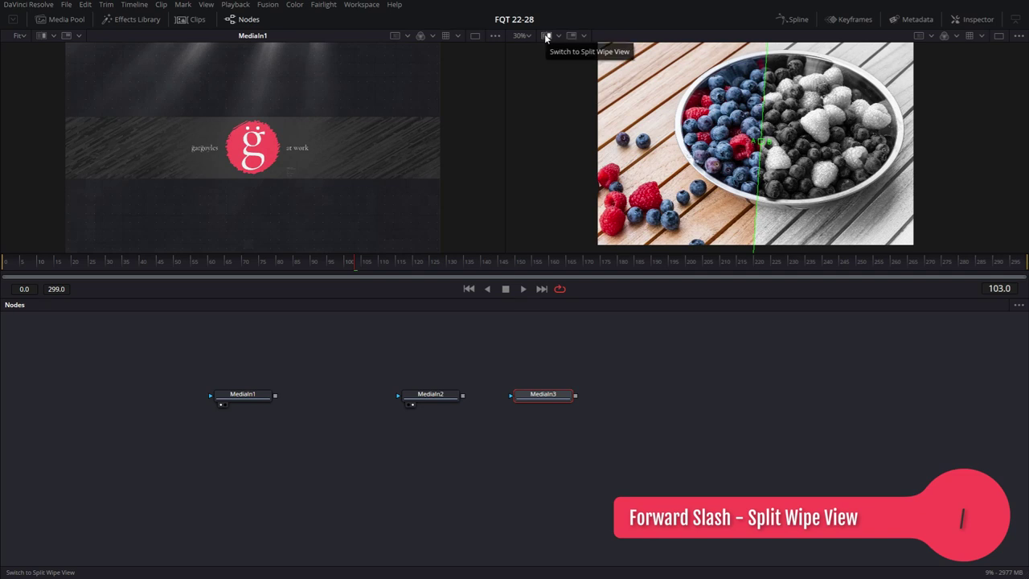
key("slash")
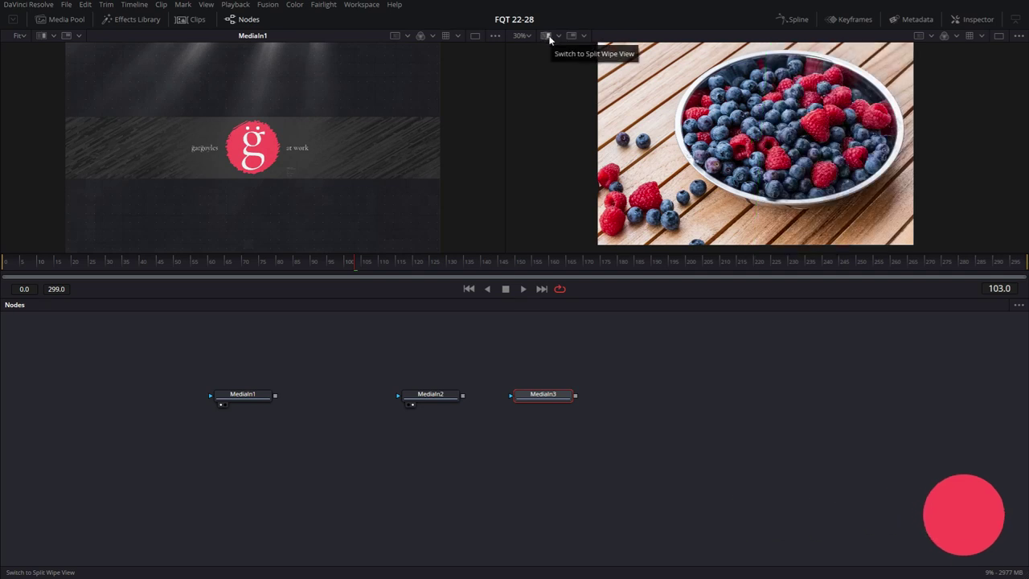
left_click(548, 36)
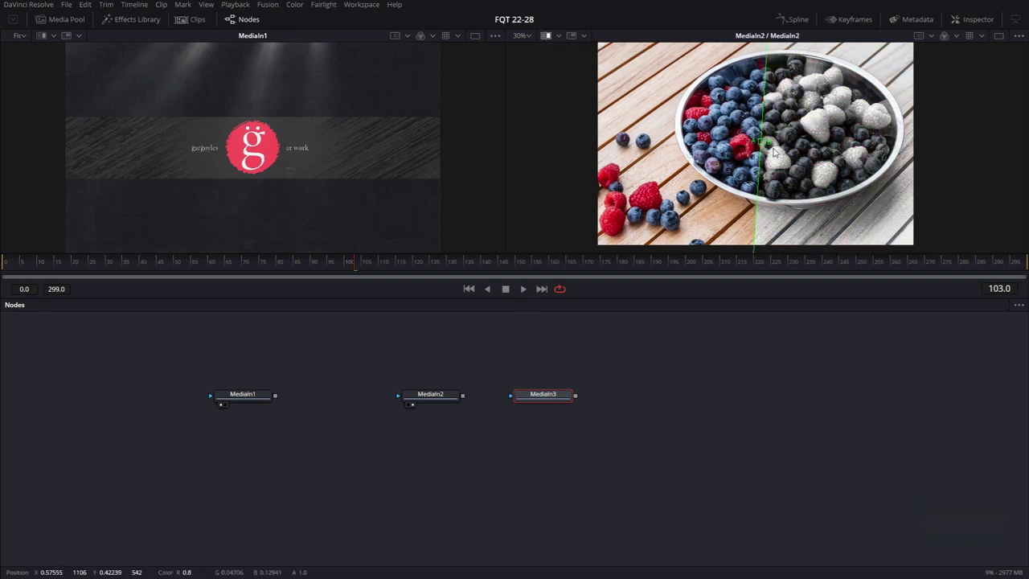
Step: Angle the wipe divider diagonally and re-centre the split on a raspberry
mouse_move(763, 143)
left_mouse_down()
mouse_move(640, 145)
mouse_move(812, 138)
mouse_move(704, 127)
mouse_move(761, 136)
left_mouse_up()
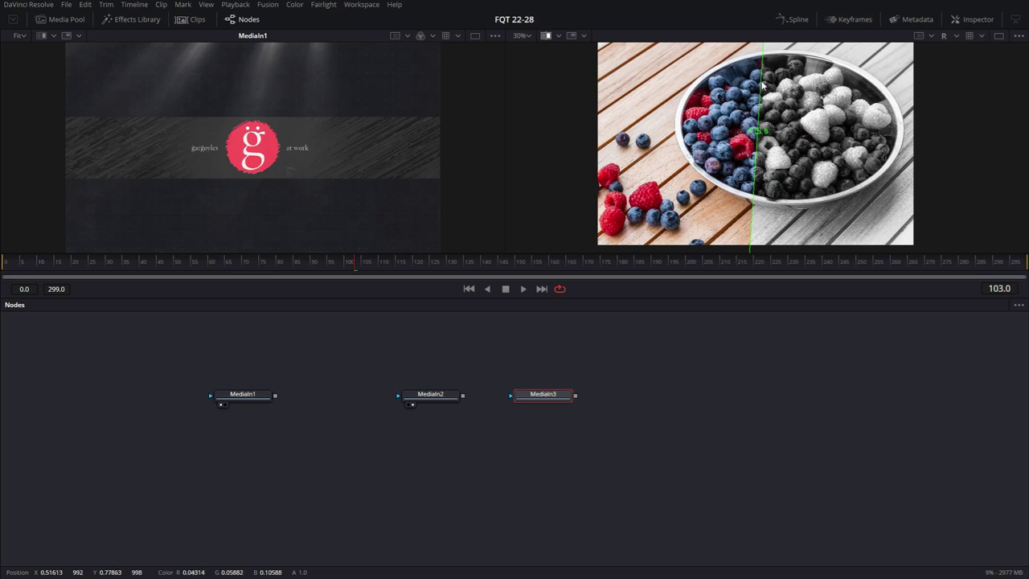
left_click_drag(760, 85, 790, 181)
scroll(830, 196, "up", 10)
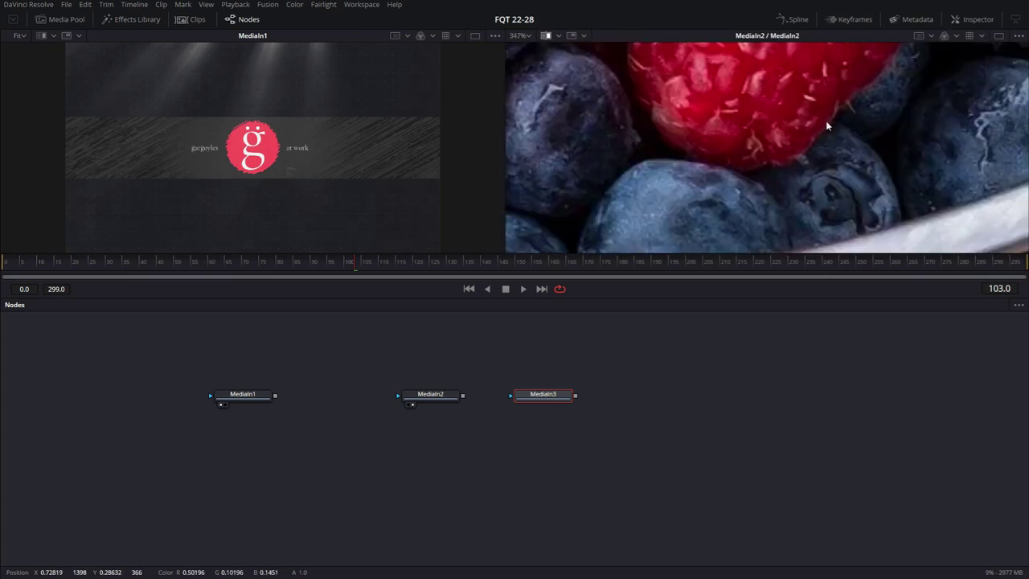
left_click(788, 143, "ctrl+alt")
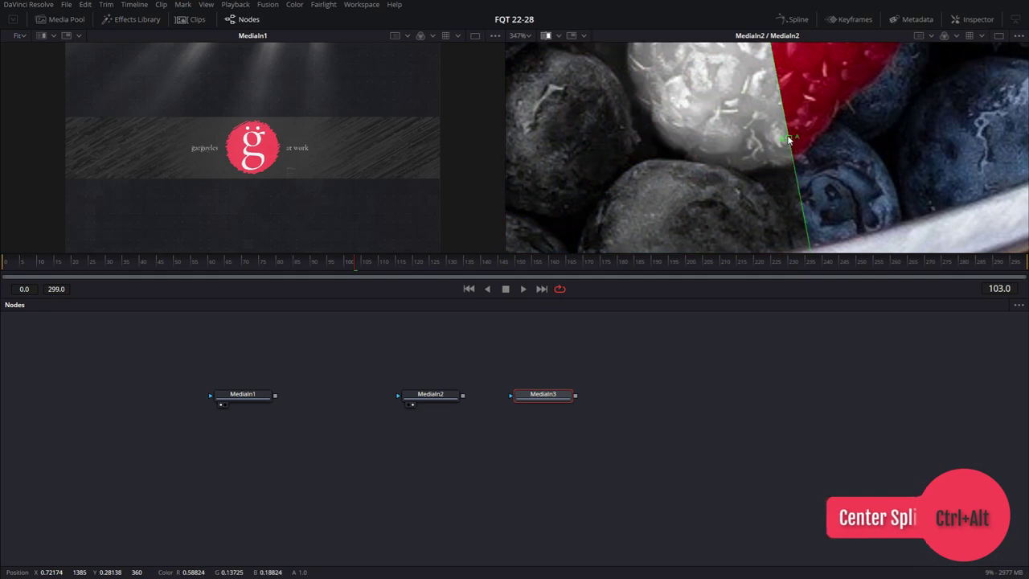
scroll(793, 161, "down", 6)
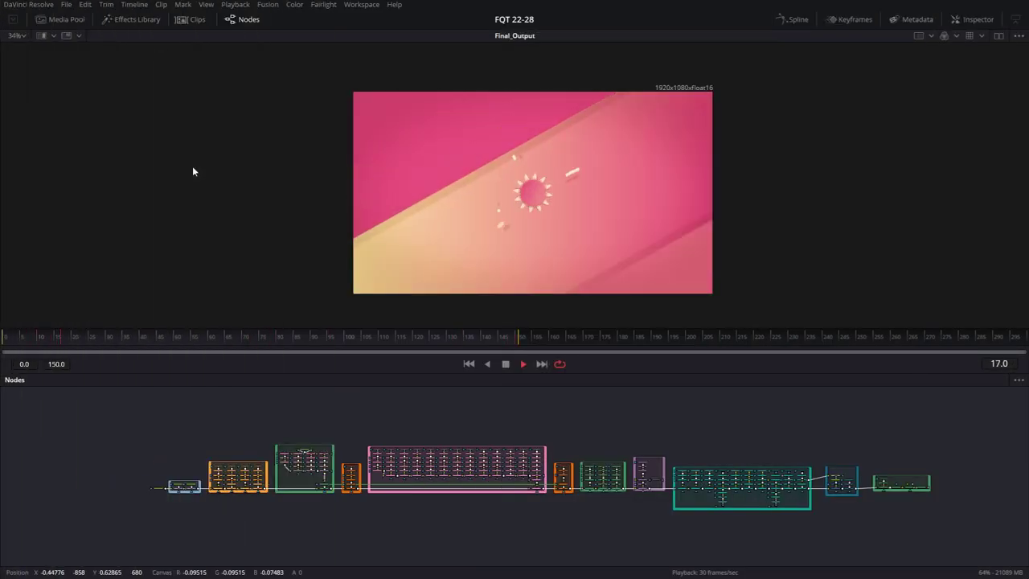
Step: Fit the intro to the viewer and step through Find Tools matches for 'stroke'
key("ctrl+f")
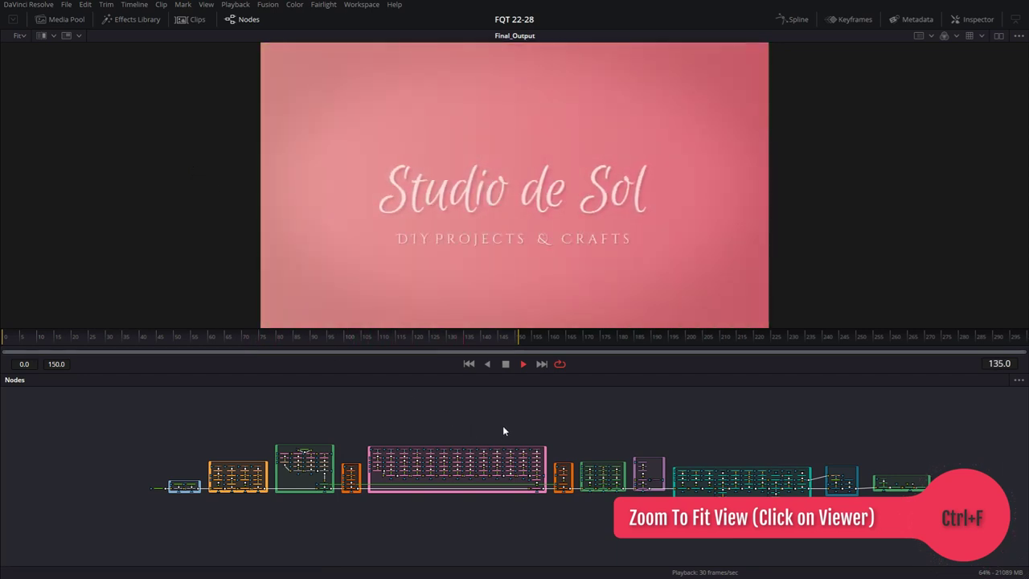
key("ctrl+f")
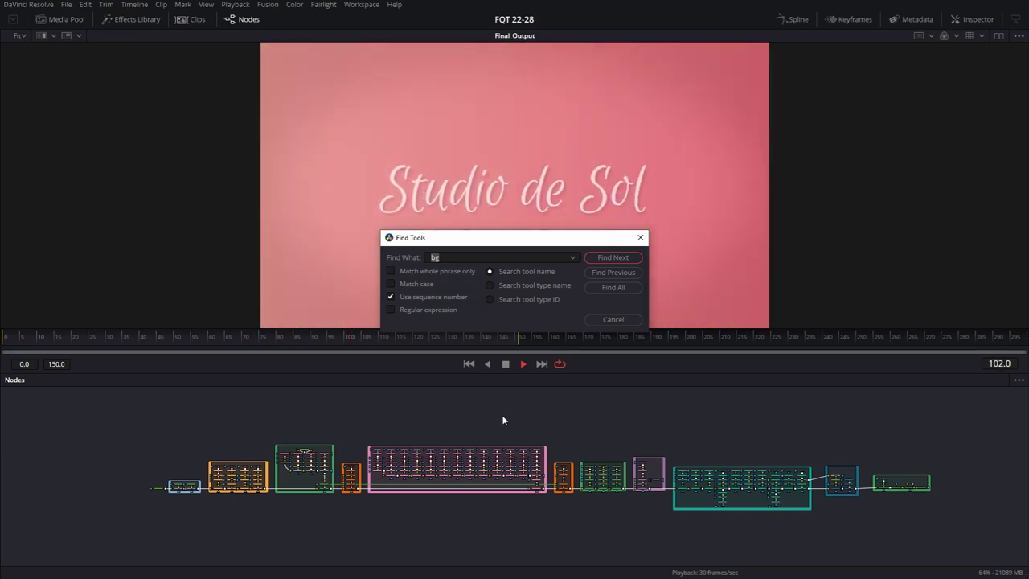
type("s")
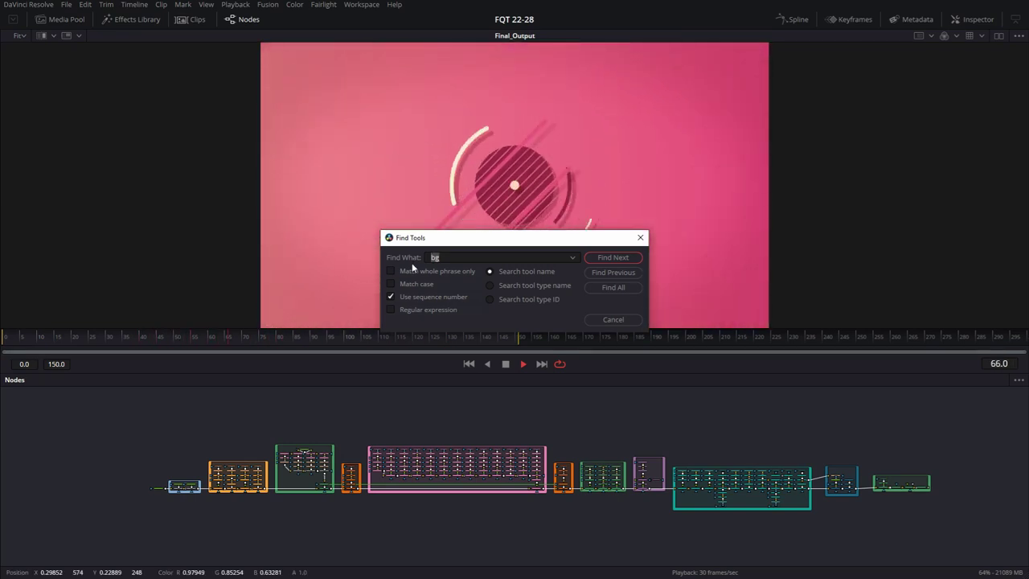
type("troke")
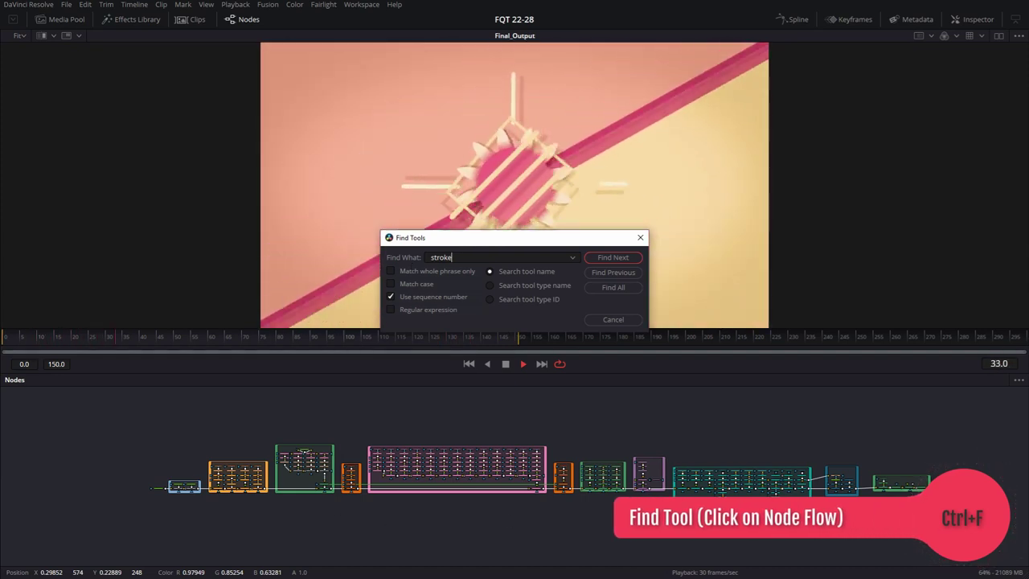
left_click(618, 258)
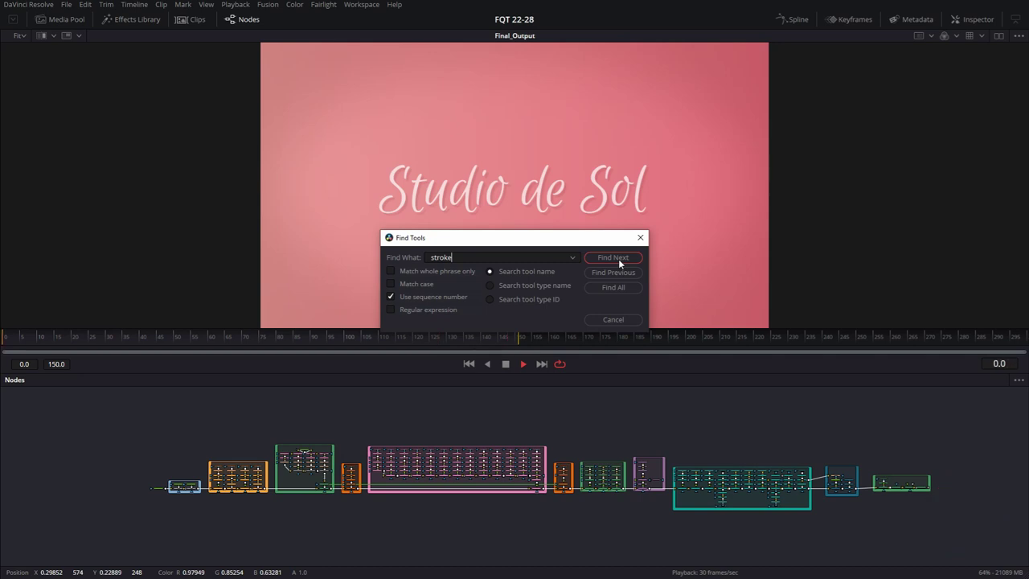
left_click(618, 259)
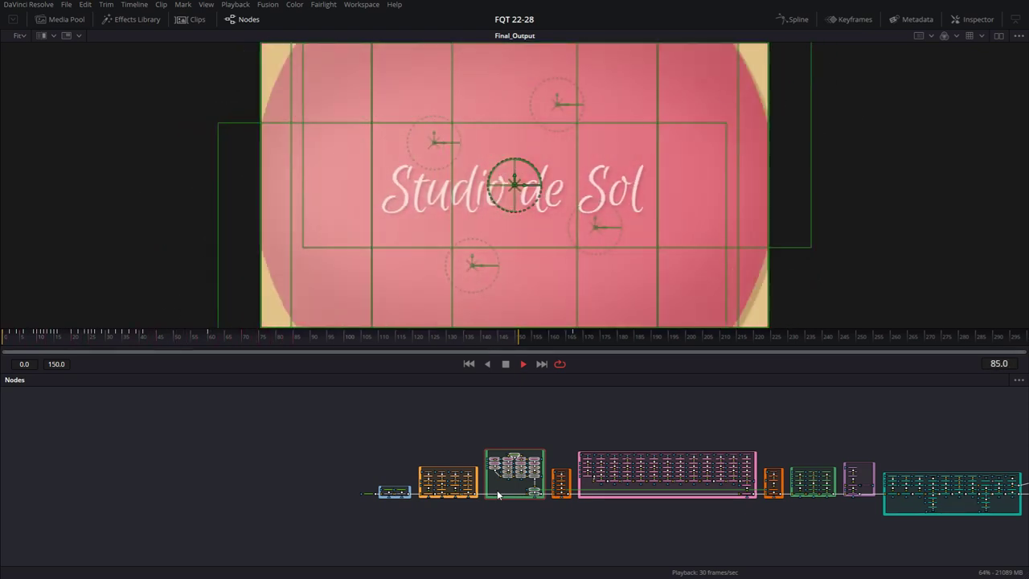
Step: Bring the POST group into view in the Node Editor and play the animation
left_click_drag(844, 523, 349, 519)
scroll(570, 494, "up", 5)
scroll(557, 498, "up", 3)
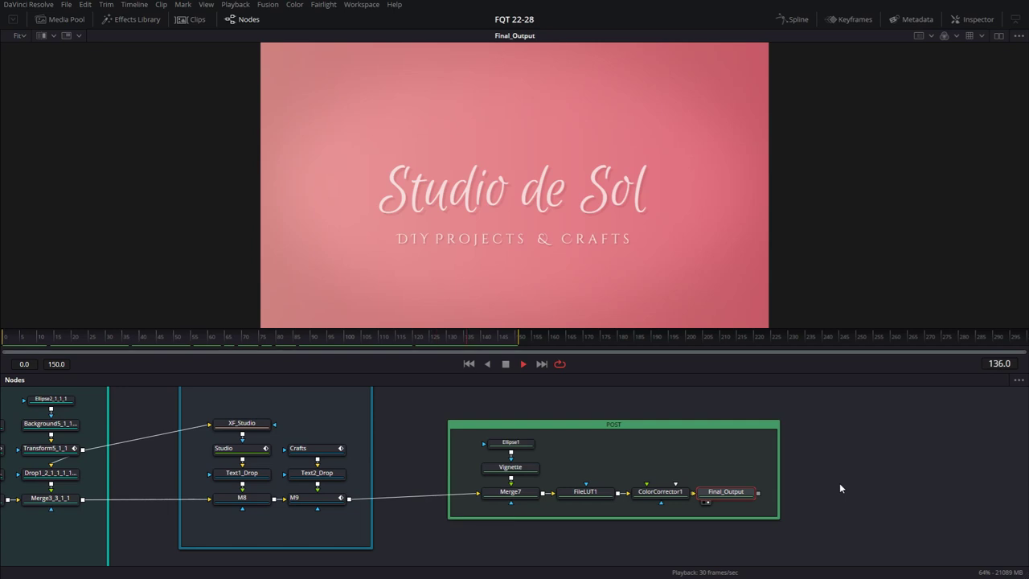
key("space")
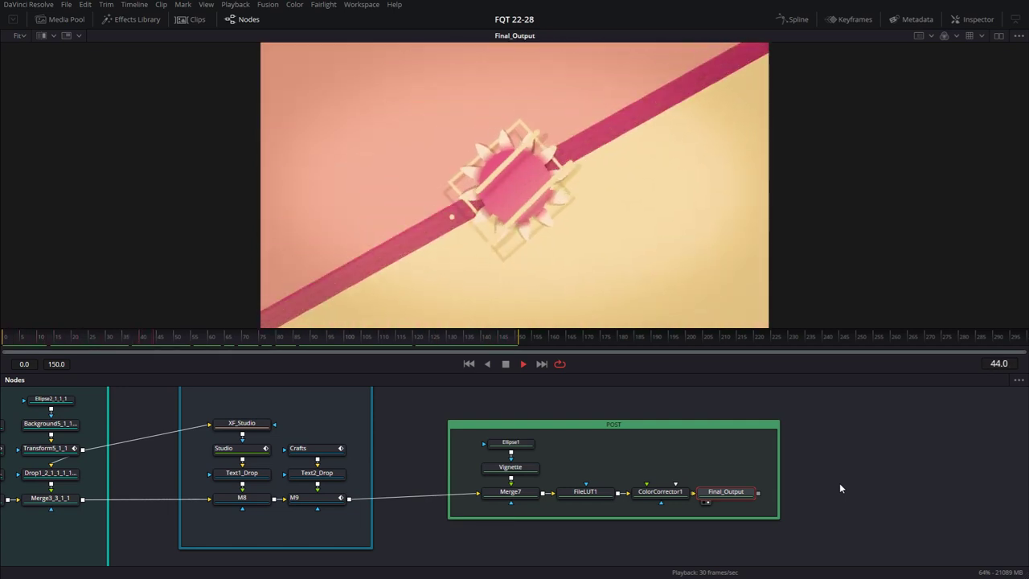
Step: Search Find Tools for stroke and show the Stroke_Master group with its Paint_Stroke nodes
key("ctrl+f")
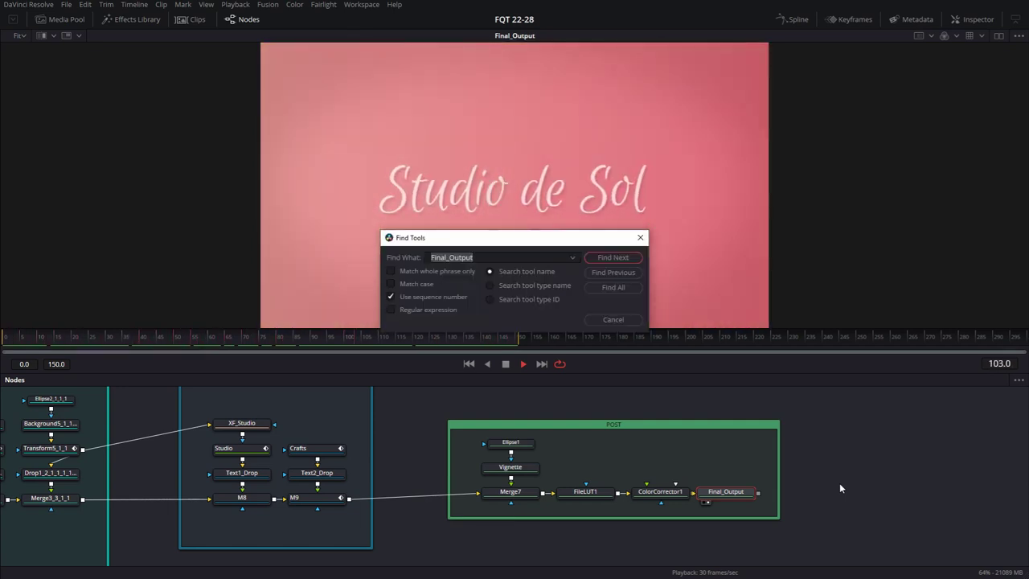
type("sor")
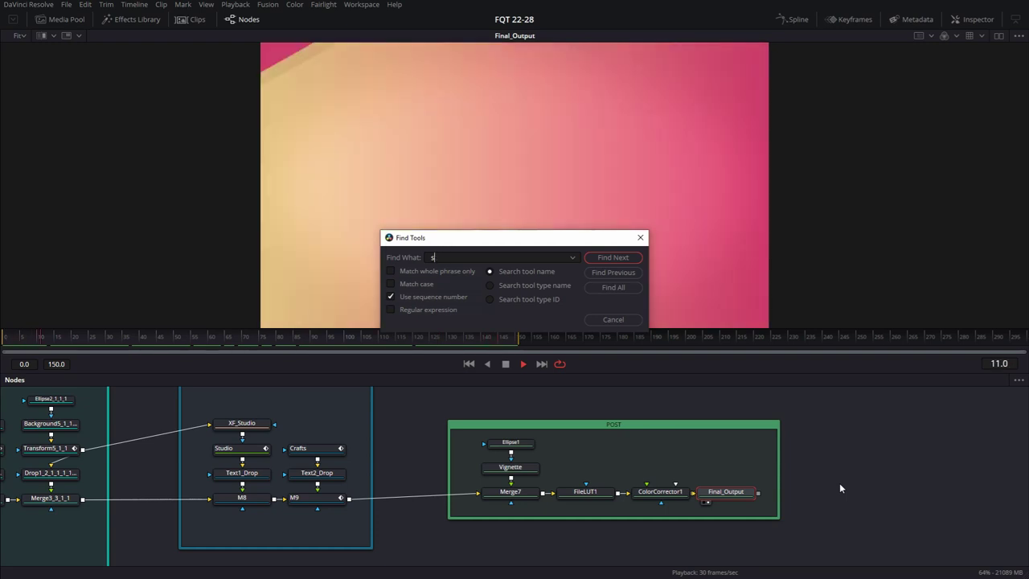
type("oke")
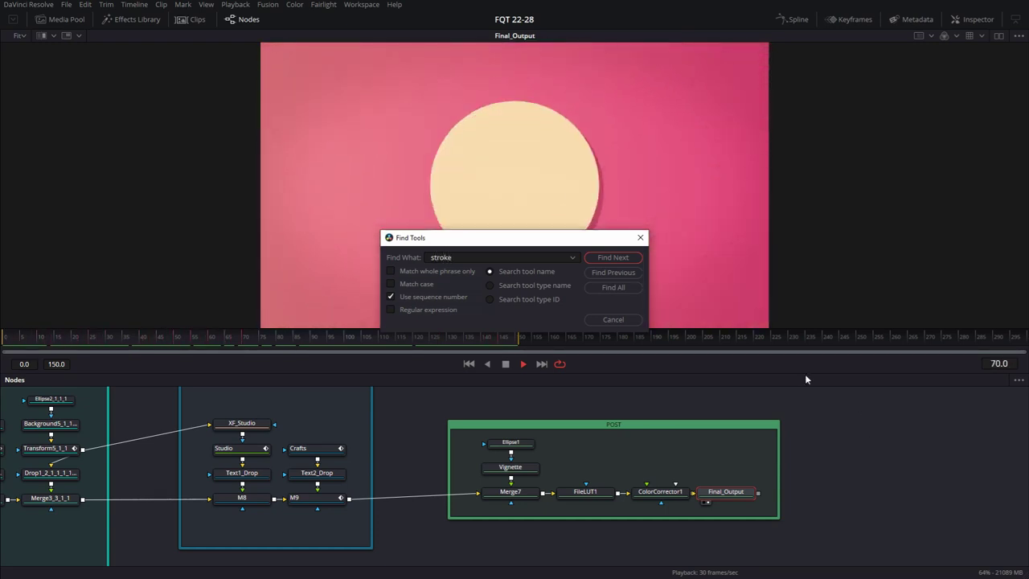
left_click(605, 257)
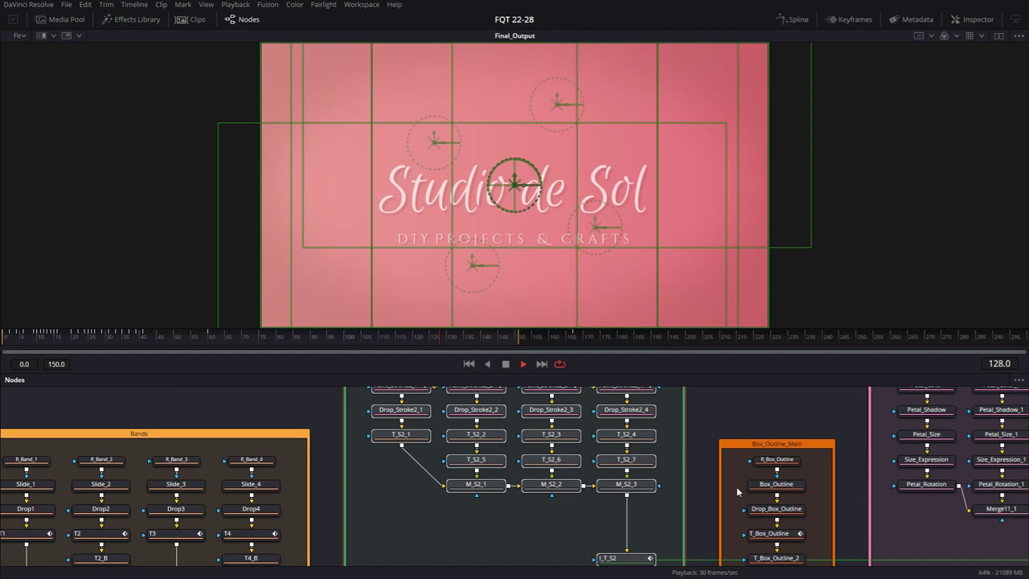
scroll(696, 522, "up", 2)
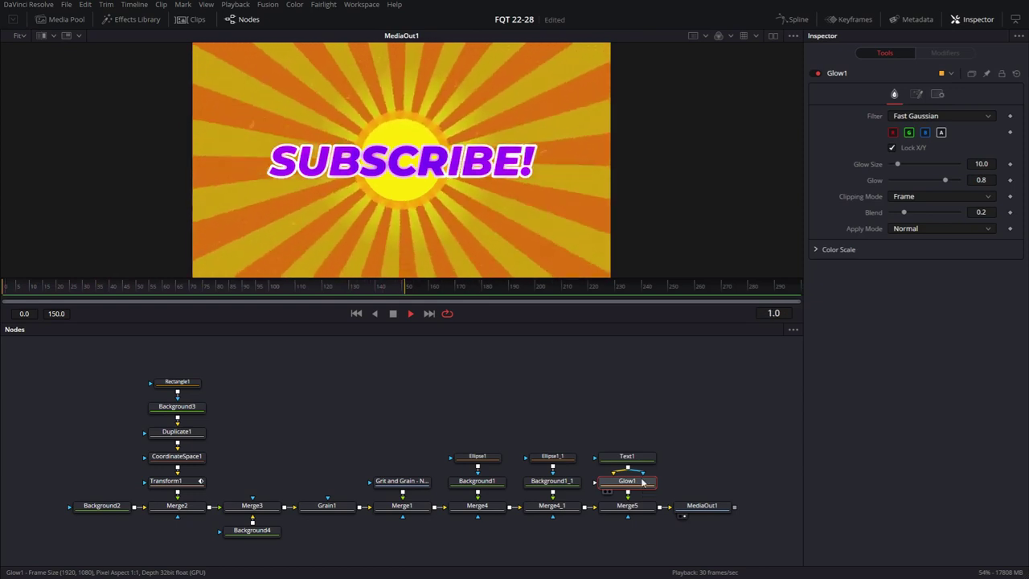
Step: Zoom in on the SUBSCRIBE! title and set Glow1's Glow Size to 100, then 200
scroll(513, 157, "up", 3)
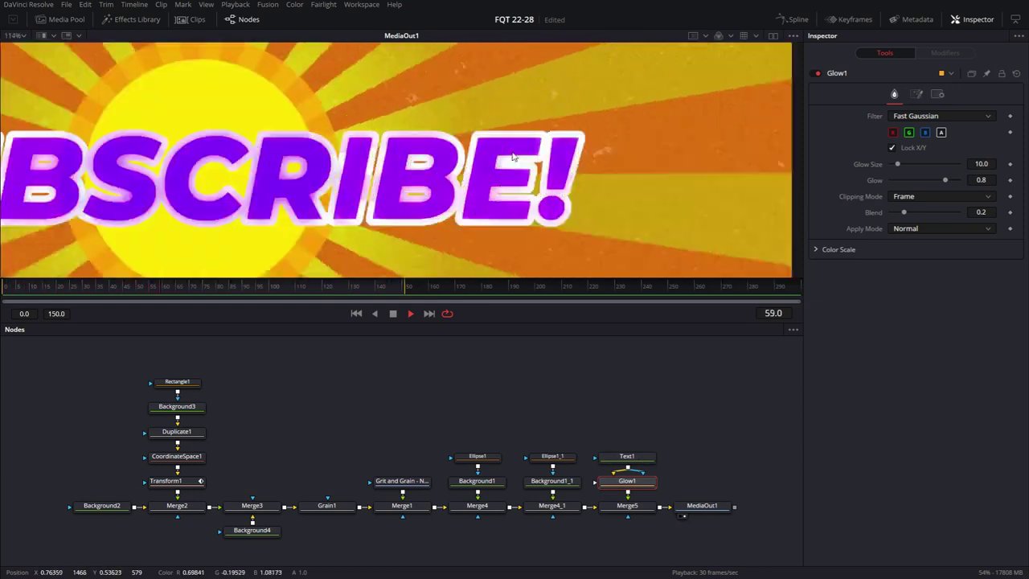
scroll(513, 156, "up", 3)
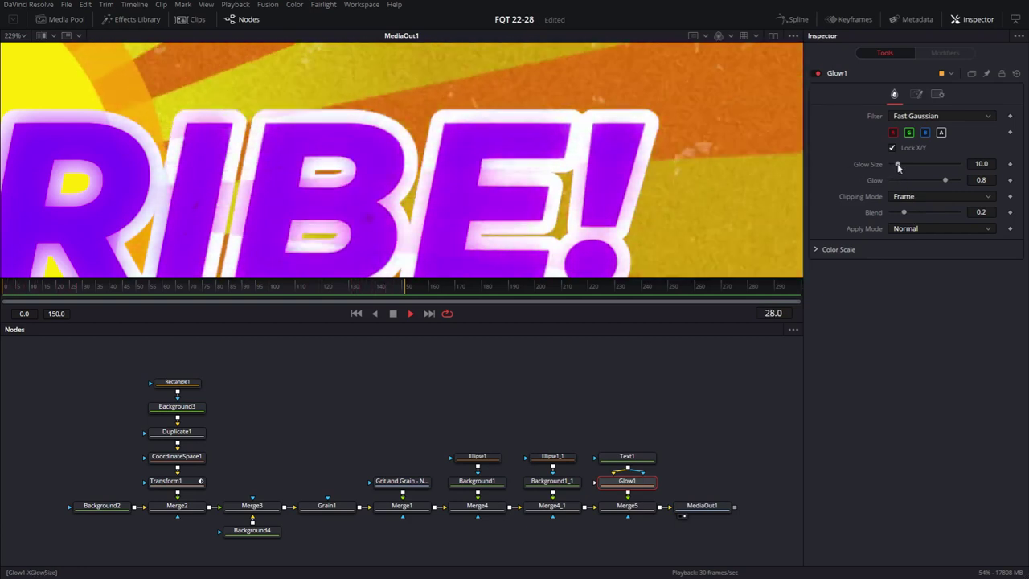
left_click_drag(904, 165, 985, 169)
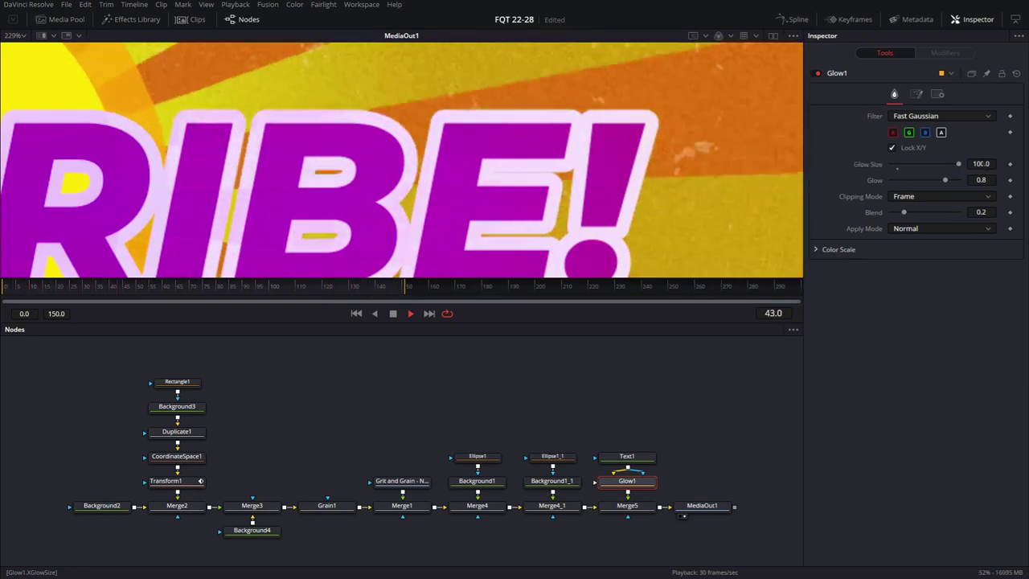
left_click(981, 163)
type("200")
key("Tab")
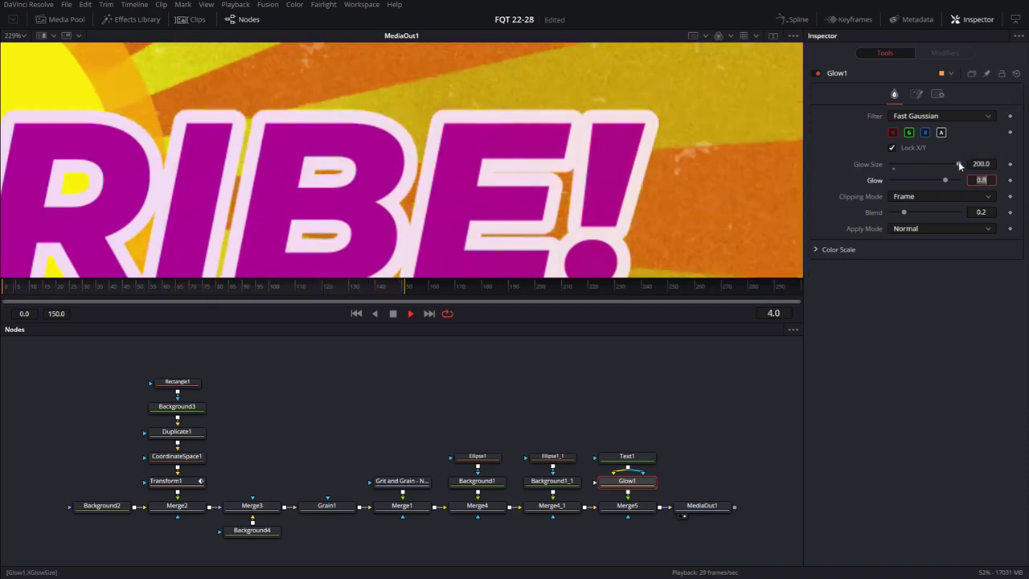
mouse_move(952, 162)
left_mouse_down()
mouse_move(864, 163)
mouse_move(967, 164)
left_mouse_up()
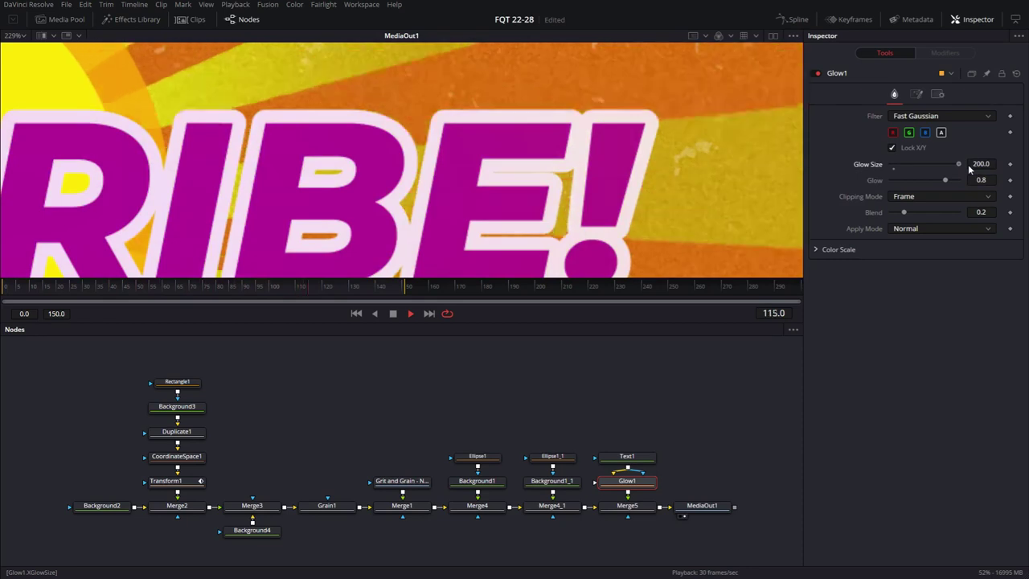
Step: Divide Glow Size by 4 to 50, then drag it down to about 30
left_click(972, 164)
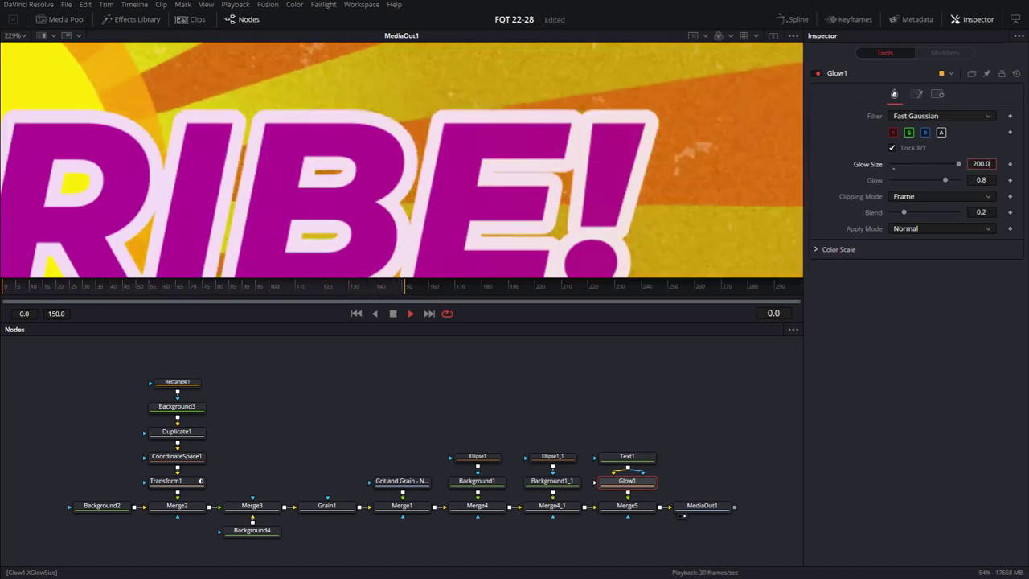
type("/")
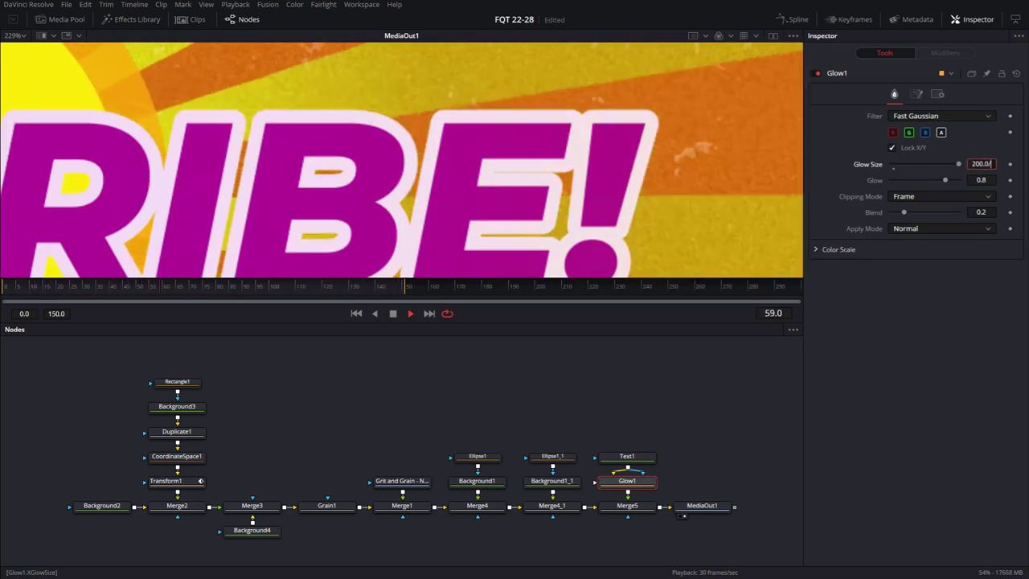
type("4")
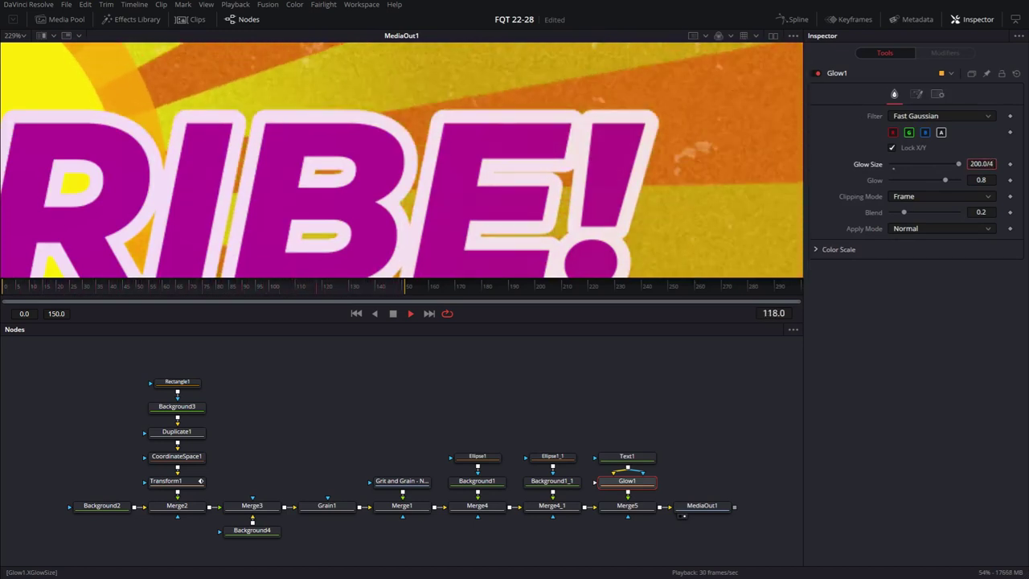
key("Tab")
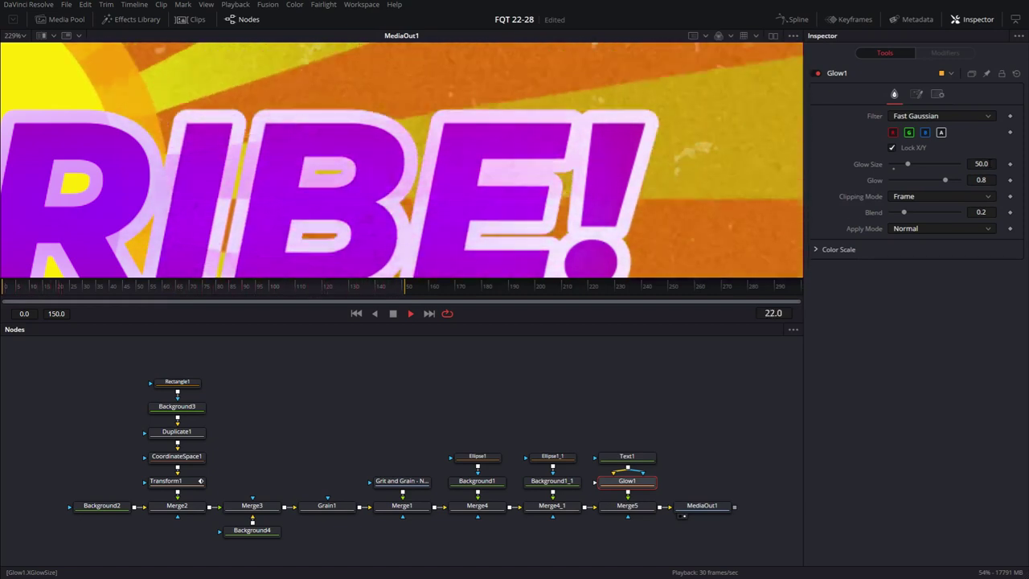
left_click_drag(990, 165, 967, 164)
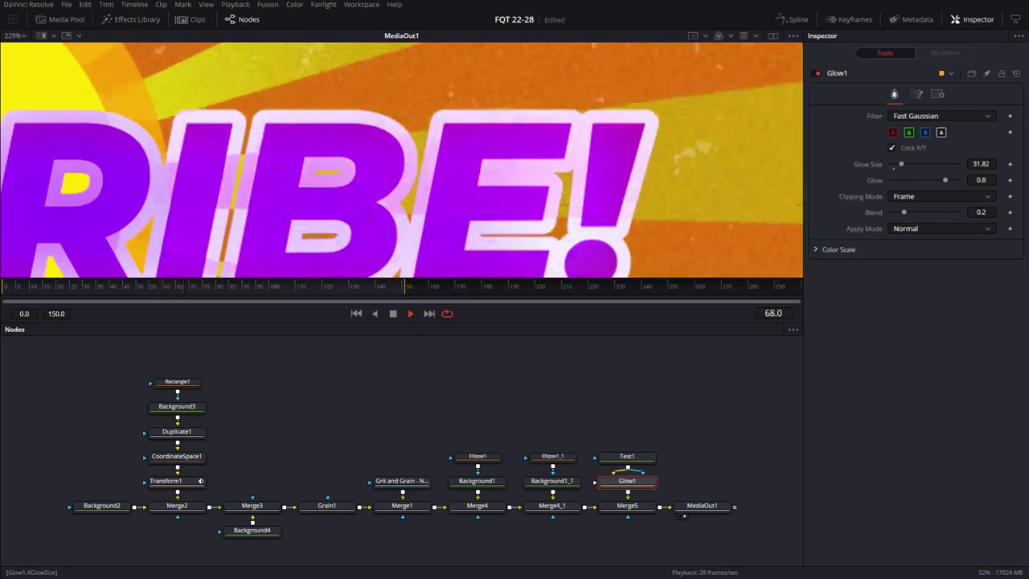
Step: Drive Glow Size with the expression =time so it follows the frame number
left_click(981, 163)
type("=")
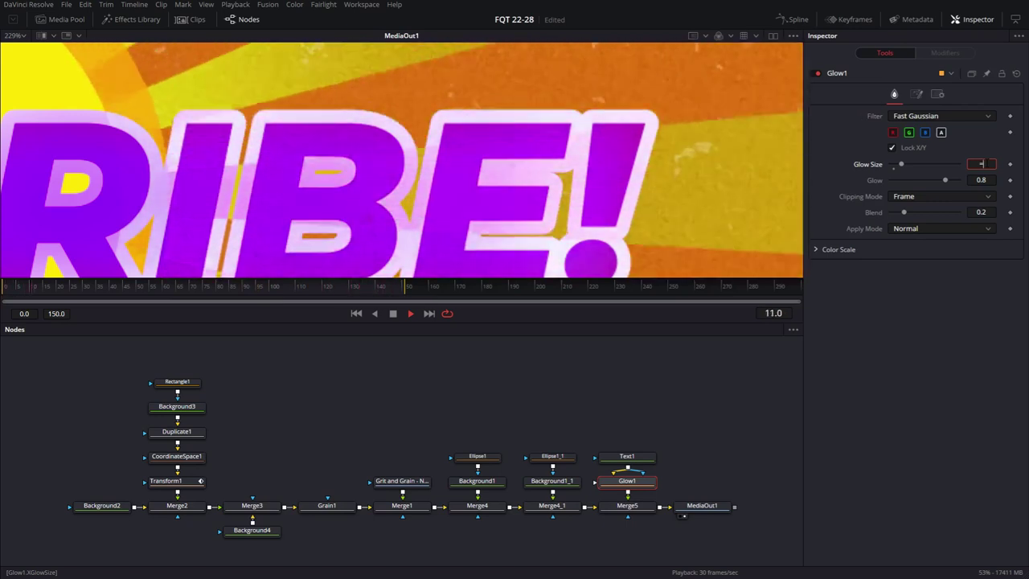
type("time")
key("Return")
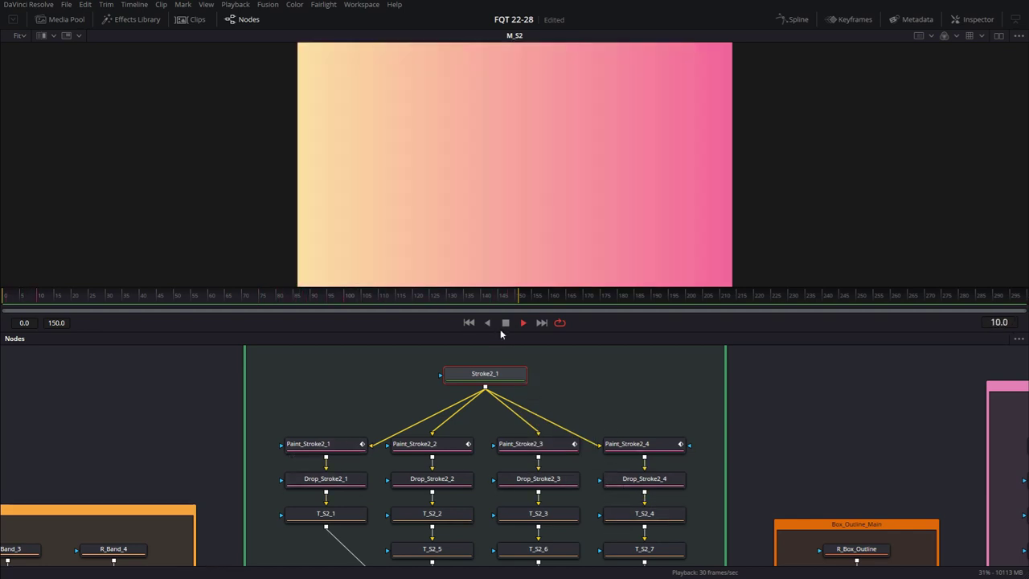
Step: Stop the M_S2 playback on frame 31, showing the pink diagonal band
left_click(505, 322)
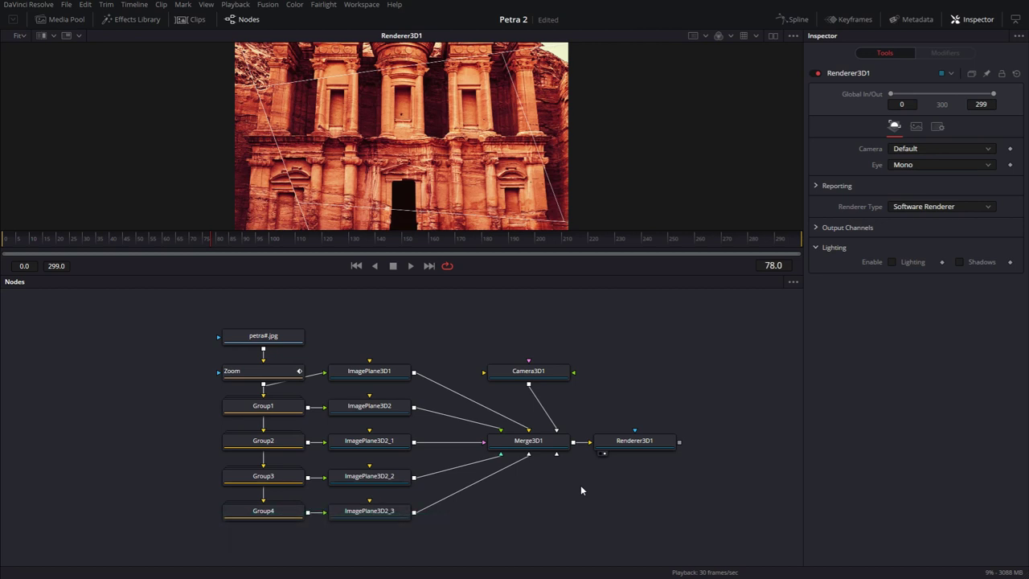
Step: Enable Hide Incoming Connections in Merge3D1's Settings and deselect it to see the wires hidden
left_click(546, 445)
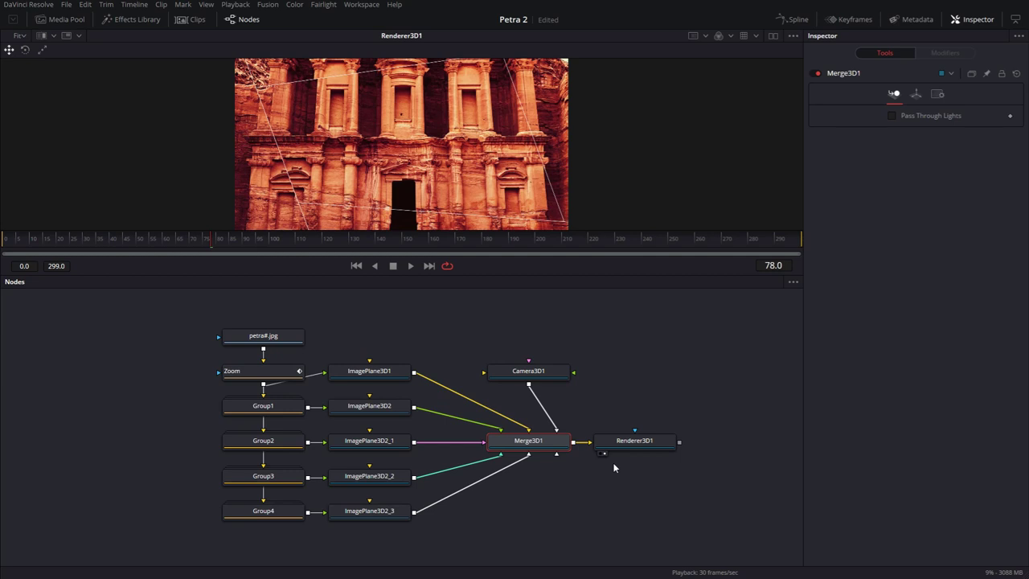
left_click(937, 93)
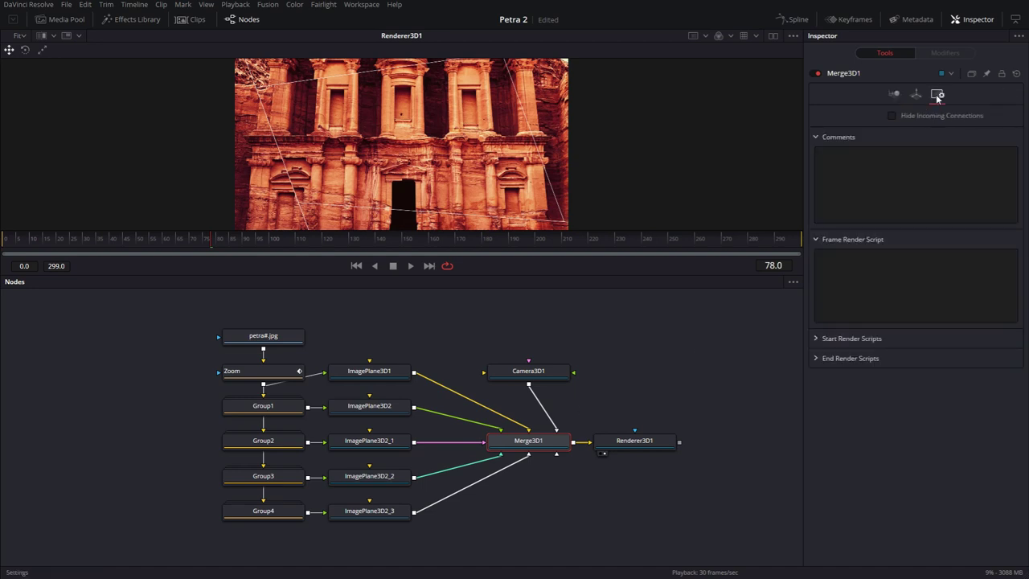
left_click(891, 116)
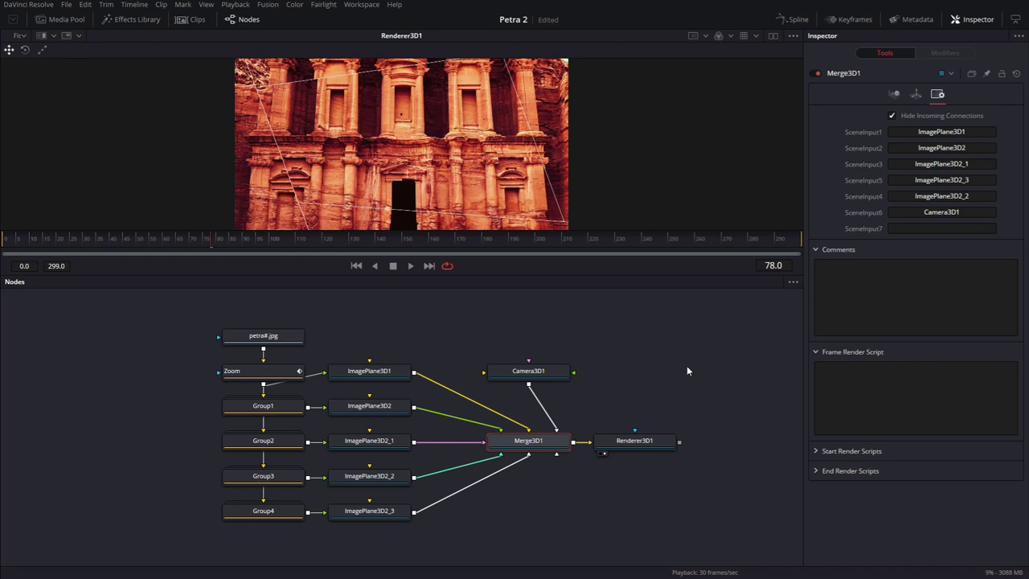
left_click(264, 335)
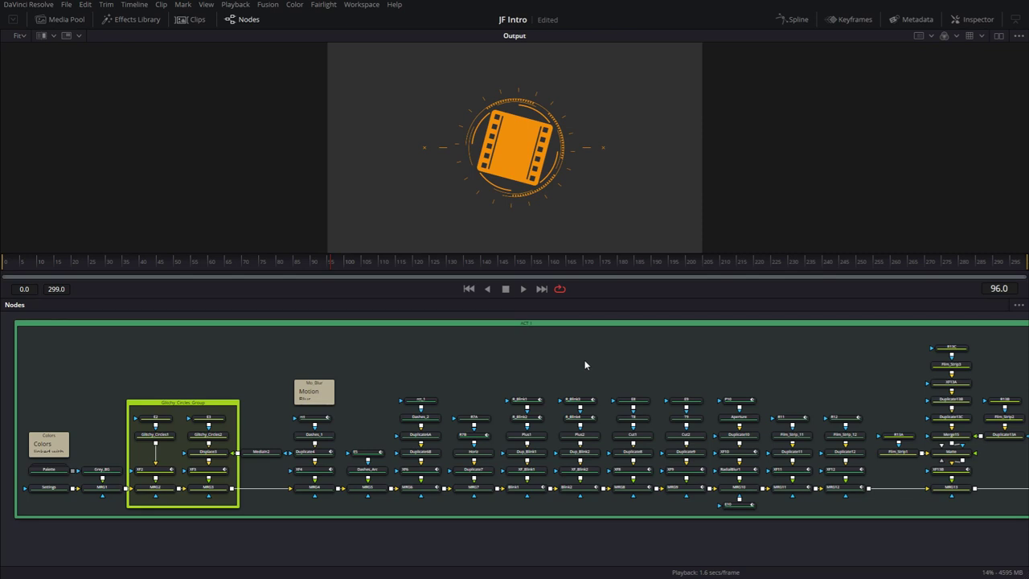
Step: Pan and zoom around the JF Intro node graph to survey its underlay-organised nodes
scroll(604, 386, "left", 3)
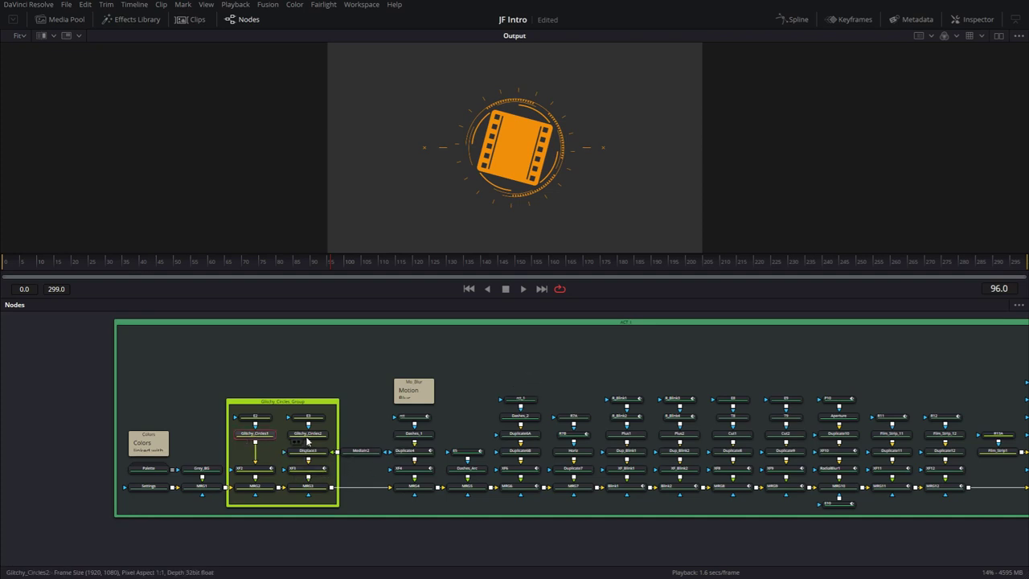
scroll(303, 449, "up", 3)
scroll(476, 460, "right", 10)
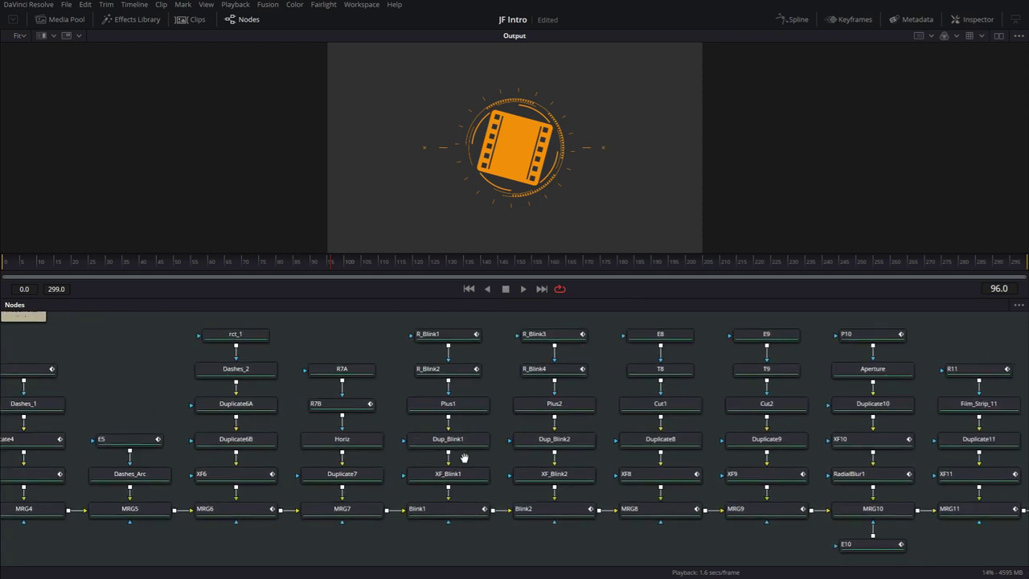
scroll(719, 475, "right", 10)
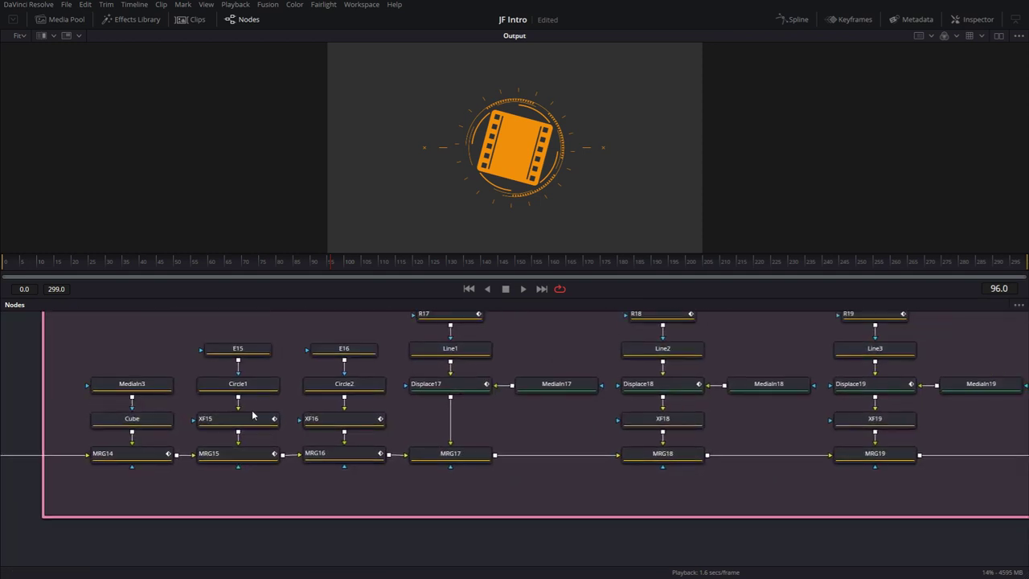
scroll(636, 441, "right", 10)
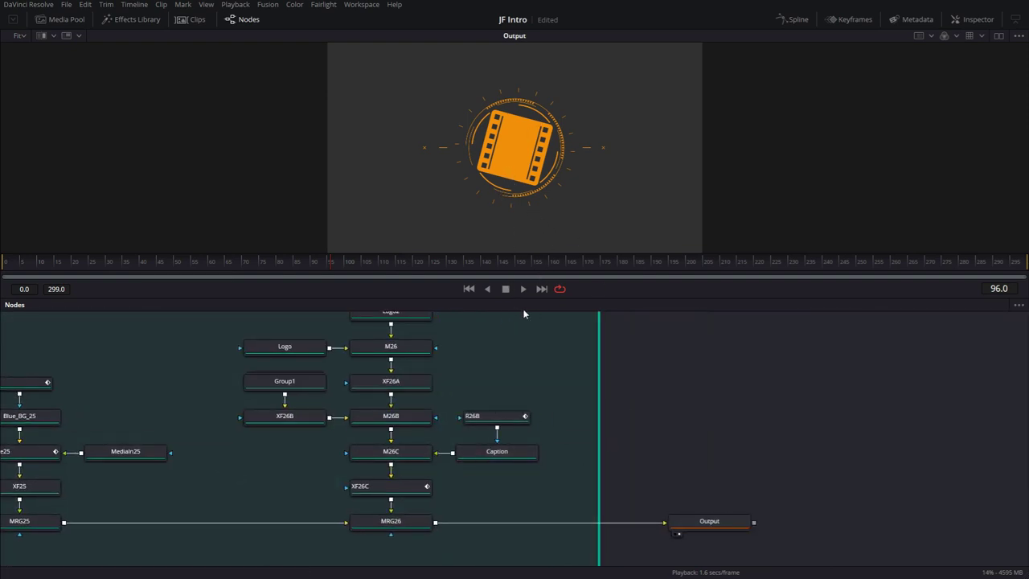
scroll(542, 386, "down", 15)
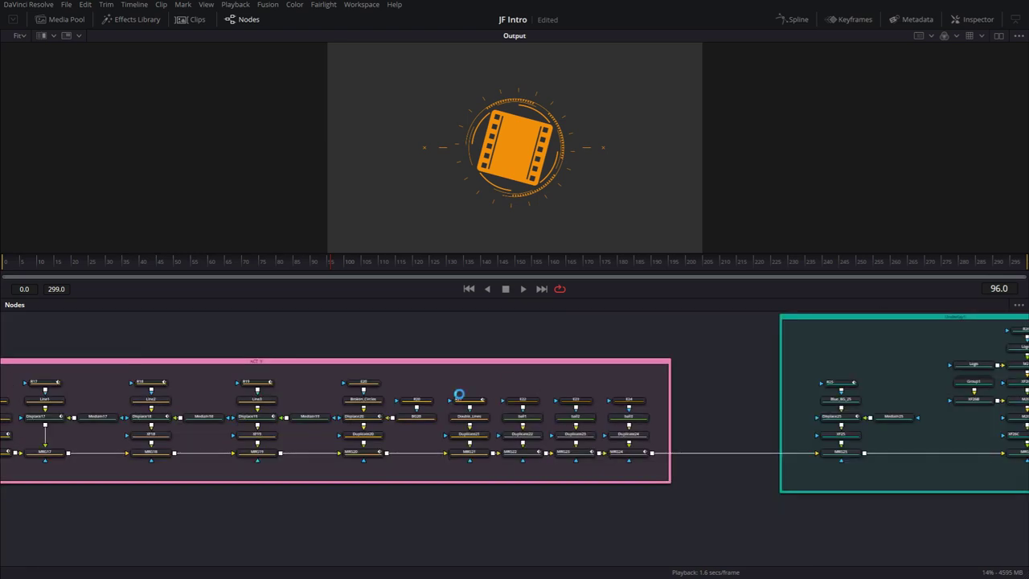
scroll(257, 469, "up", 10)
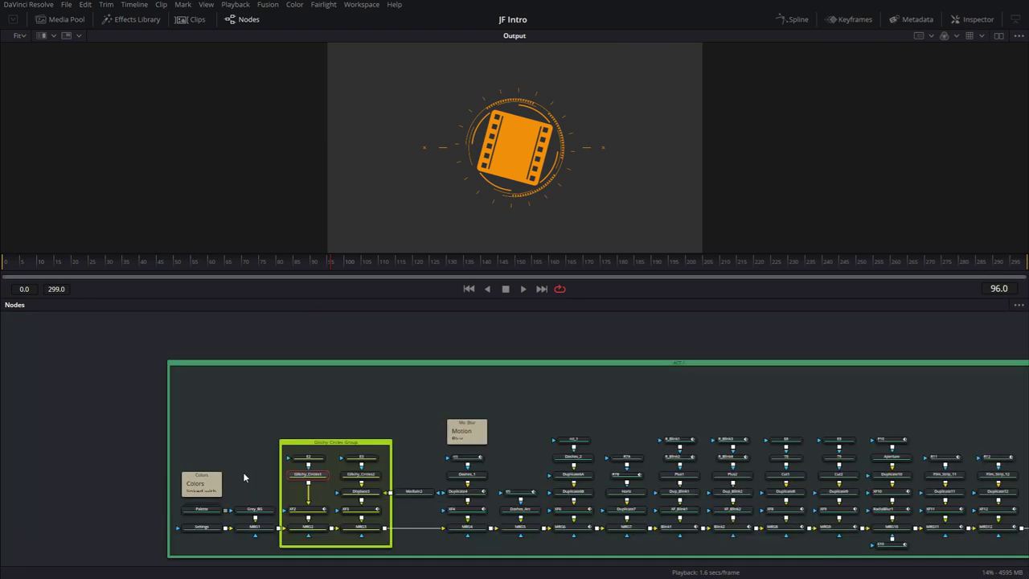
scroll(336, 451, "down", 3)
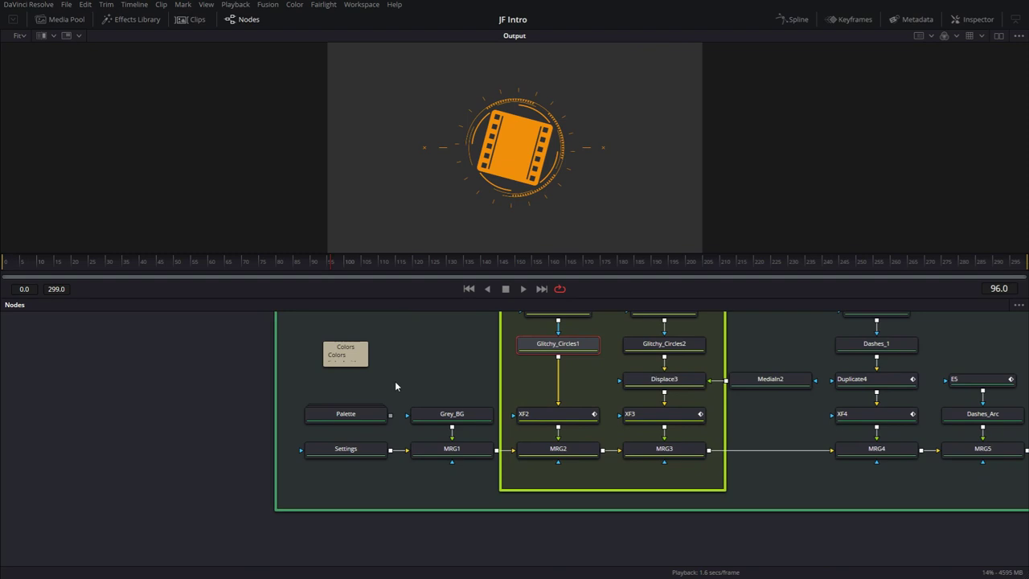
Step: Expand the Palette group and show Color1's orange background (R 0.996, G 0.573, B 0) in the Inspector
double_click(367, 450)
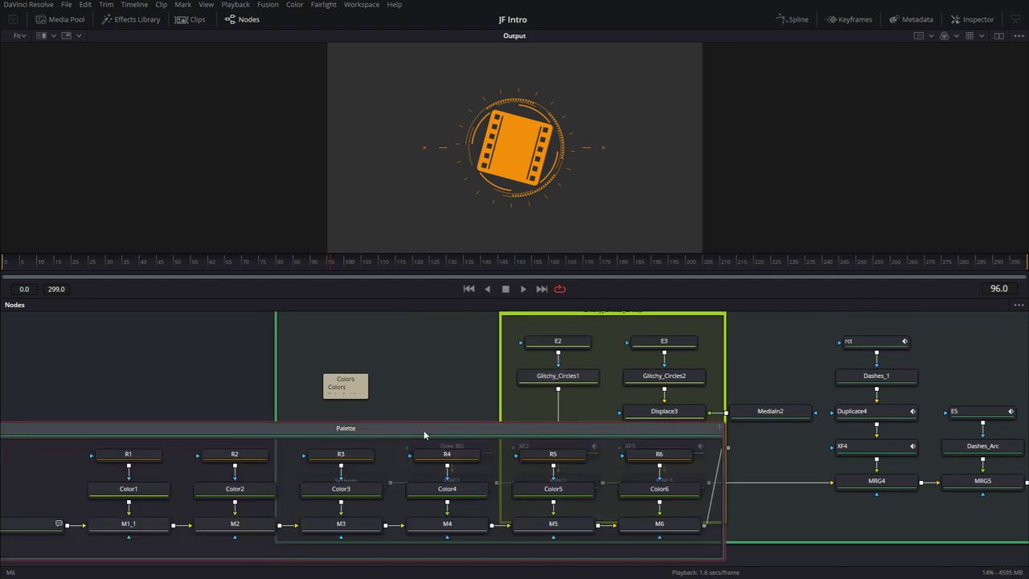
left_click_drag(462, 378, 580, 306)
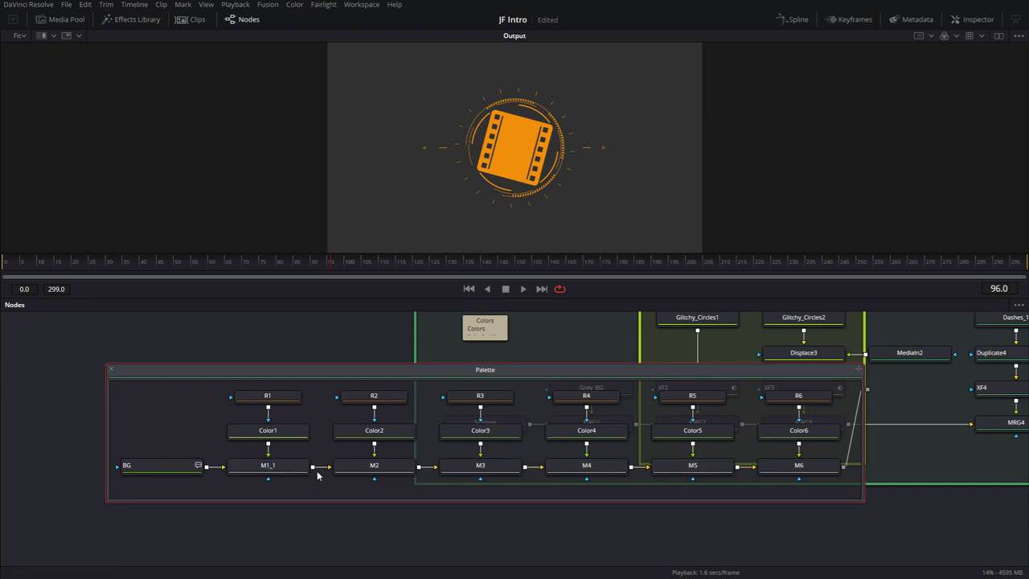
left_click(979, 21)
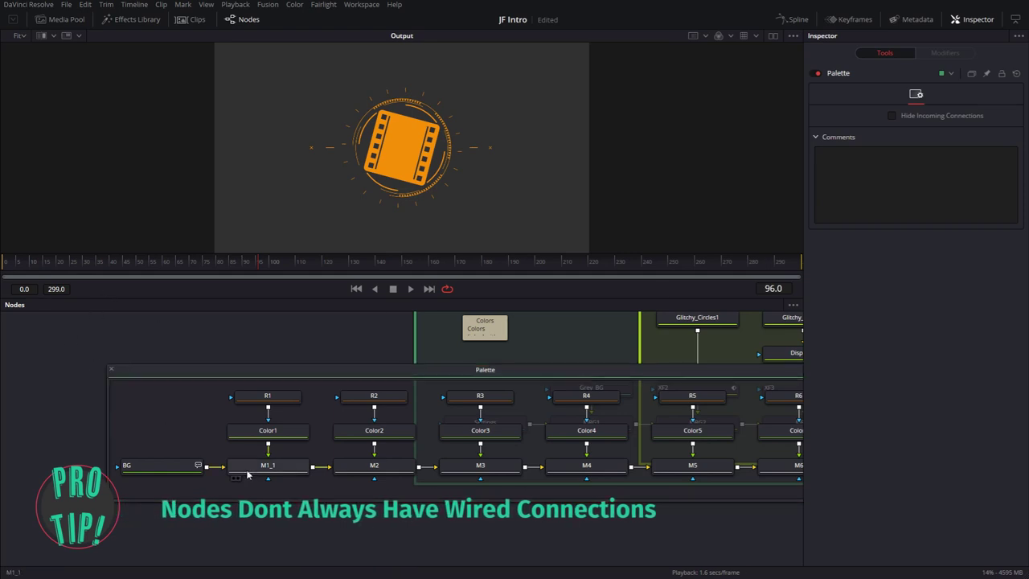
left_click(288, 438)
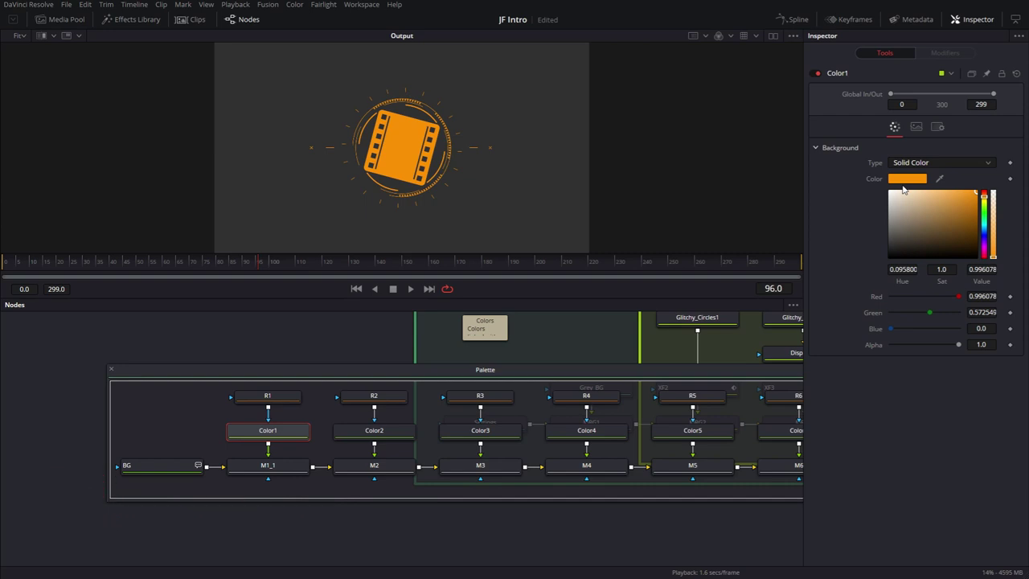
Step: Collapse the Palette group and inspect Glitchy_Circles1's colour channels linked to Color1.TopLeft expressions
left_click(111, 374)
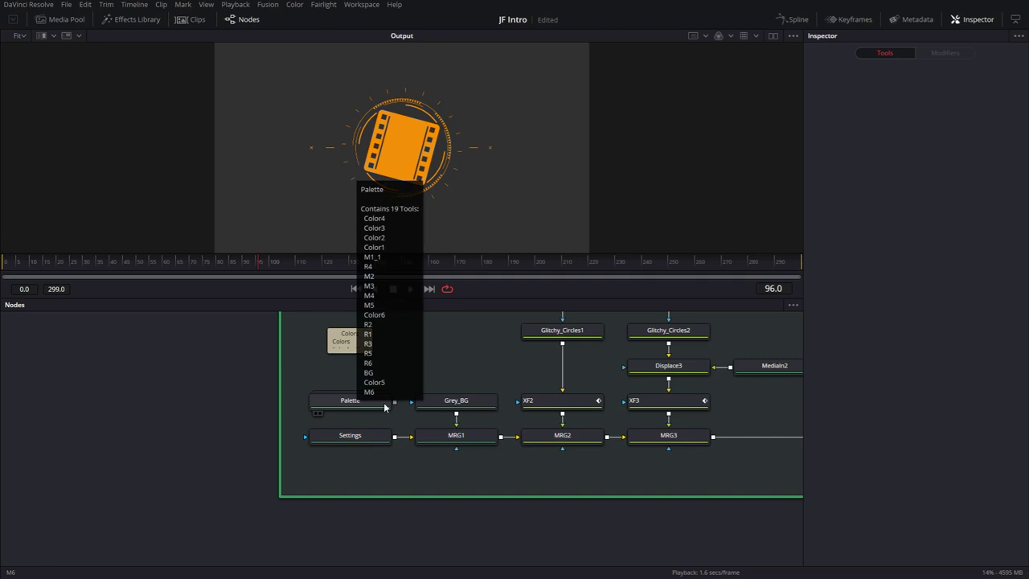
left_click_drag(459, 400, 321, 457)
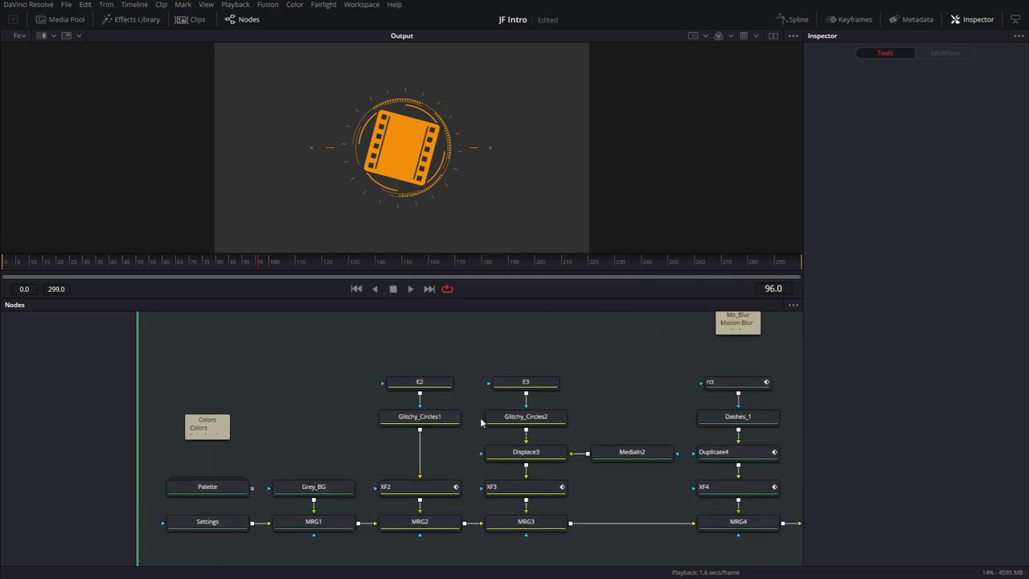
left_click(443, 394)
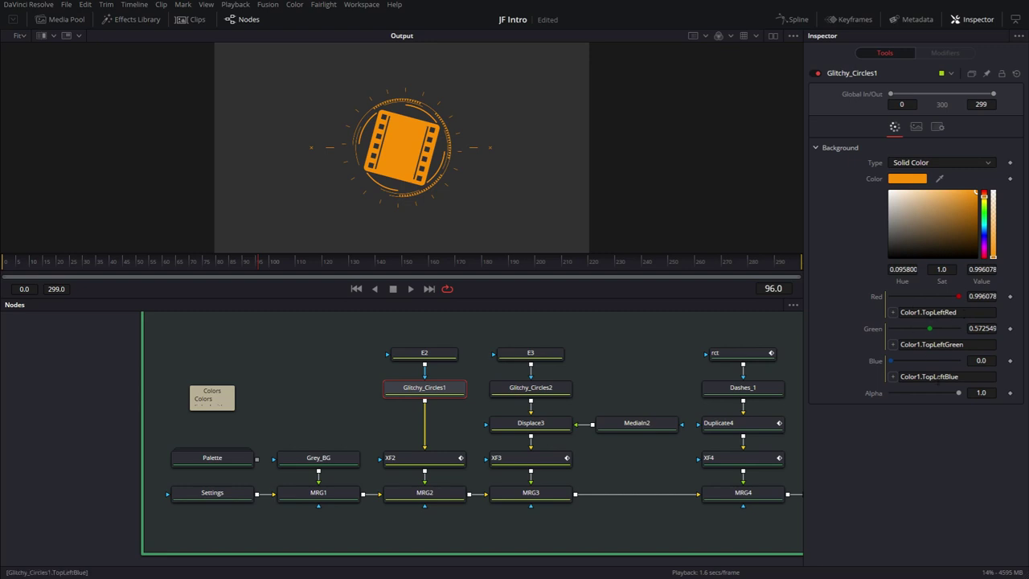
Step: Paste a copy of Glitchy_Circles1 as Glitchy_Circles1_1 into the node graph
left_click_drag(525, 485, 406, 486)
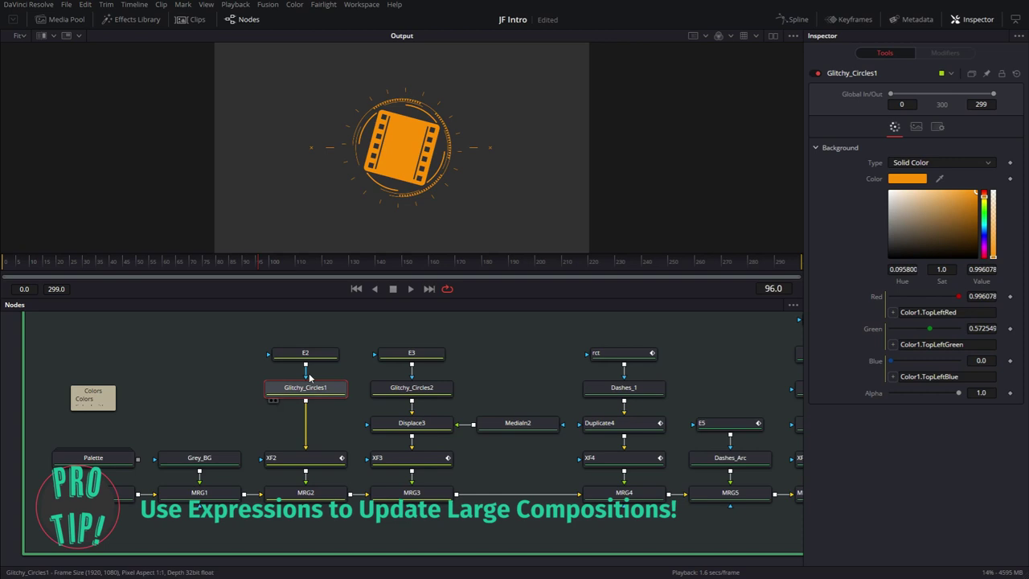
mouse_move(312, 397)
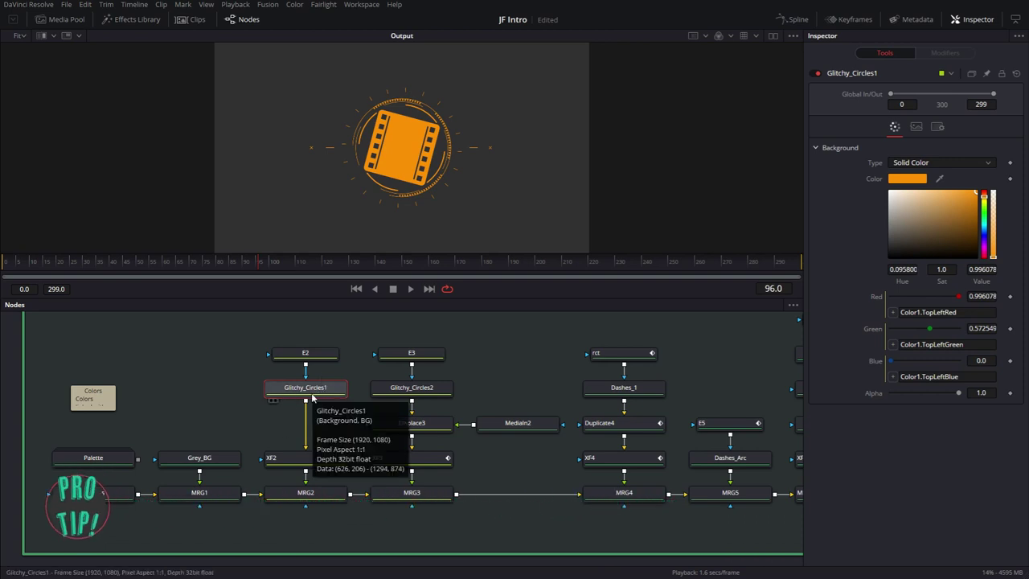
scroll(479, 450, "down", 4)
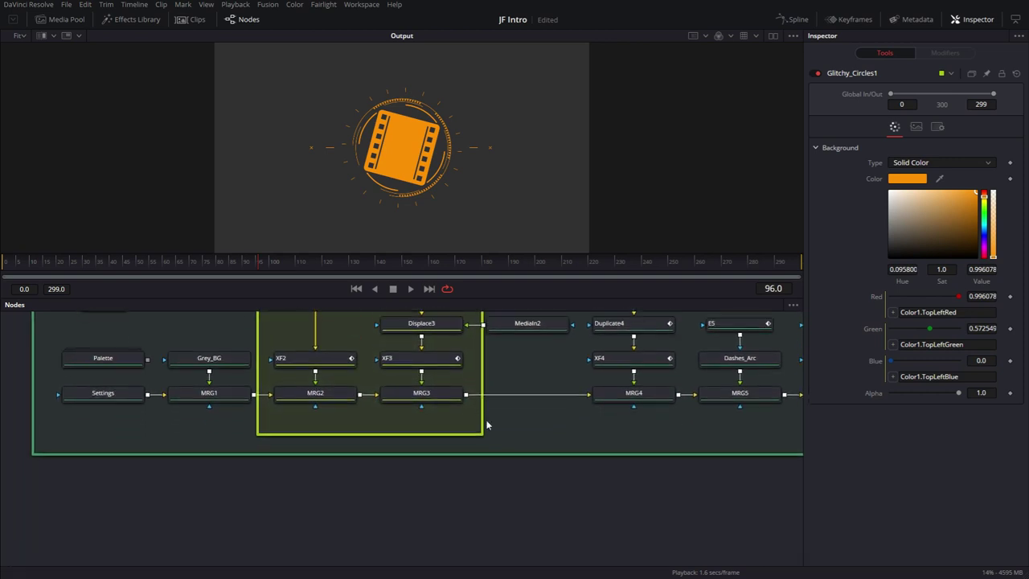
key("ctrl+v")
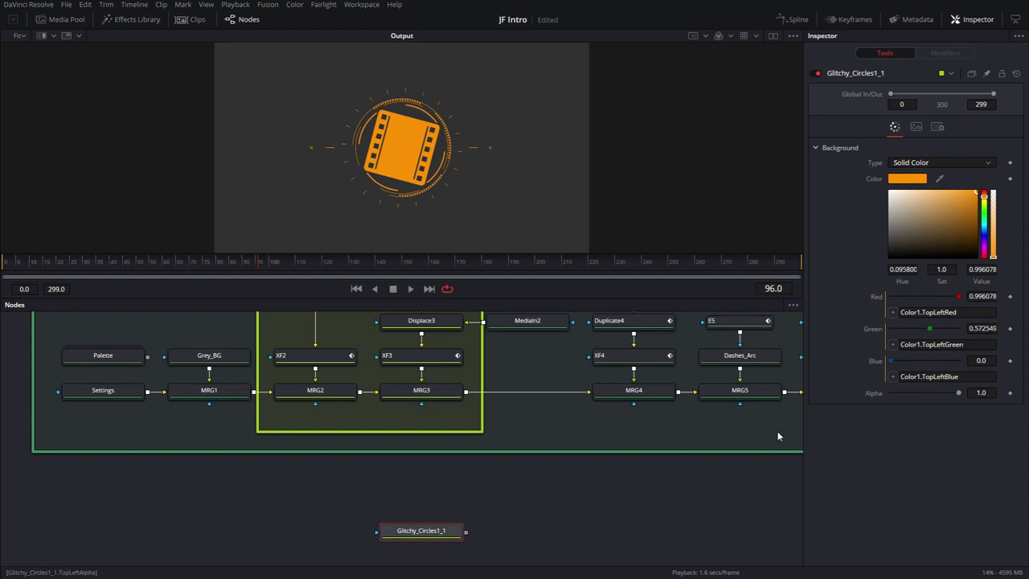
Step: Delete the Glitchy_Circles1_1 copy and reopen Color1's background settings inside the Palette group
left_click_drag(350, 505, 504, 550)
key("Delete")
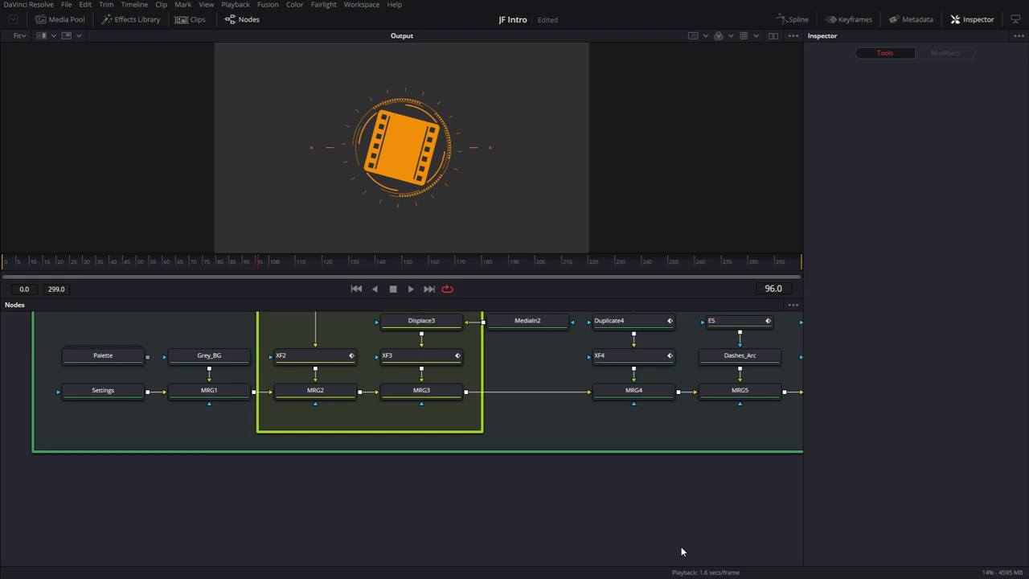
left_click_drag(190, 420, 408, 479)
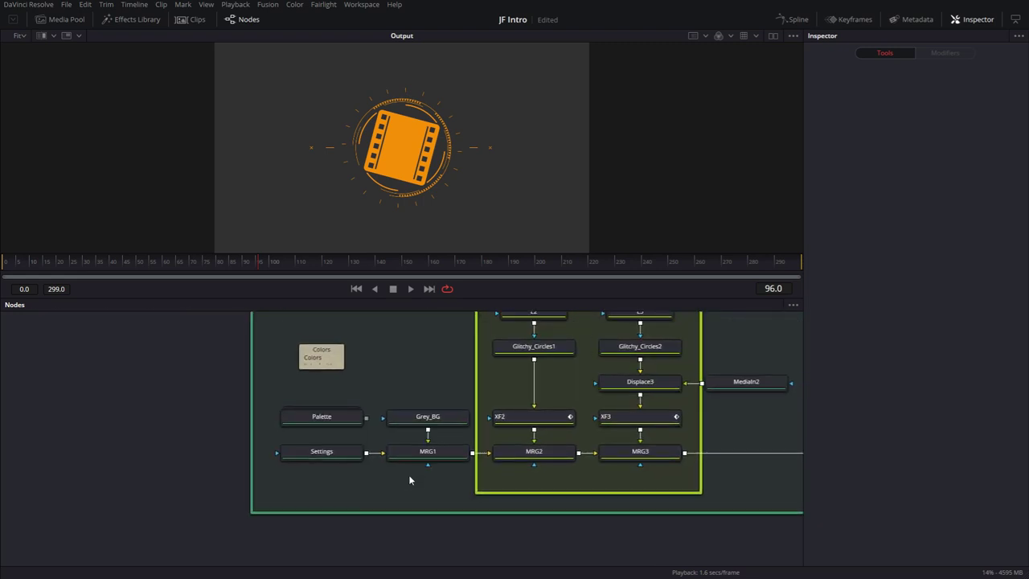
double_click(330, 417)
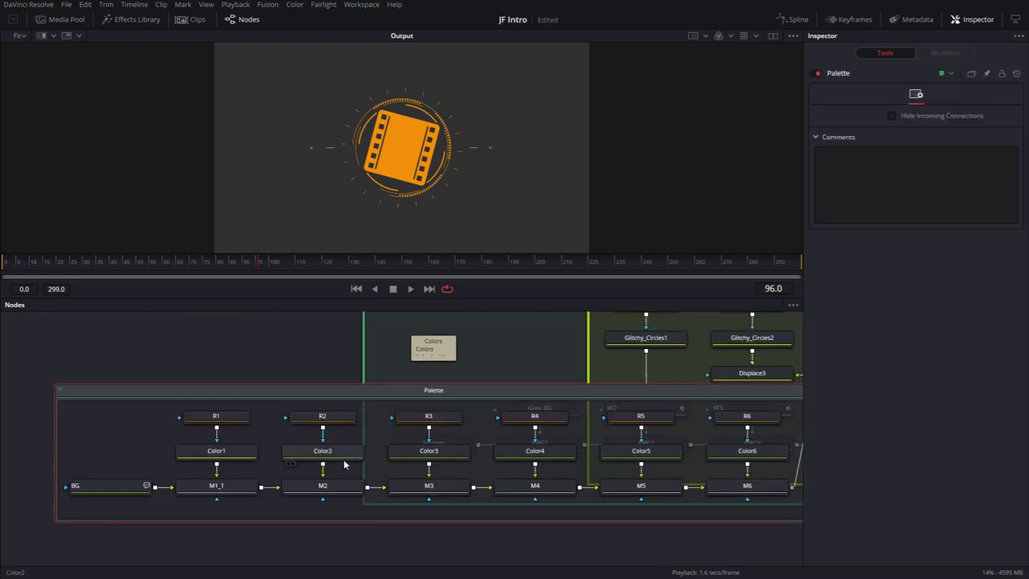
left_click(226, 455)
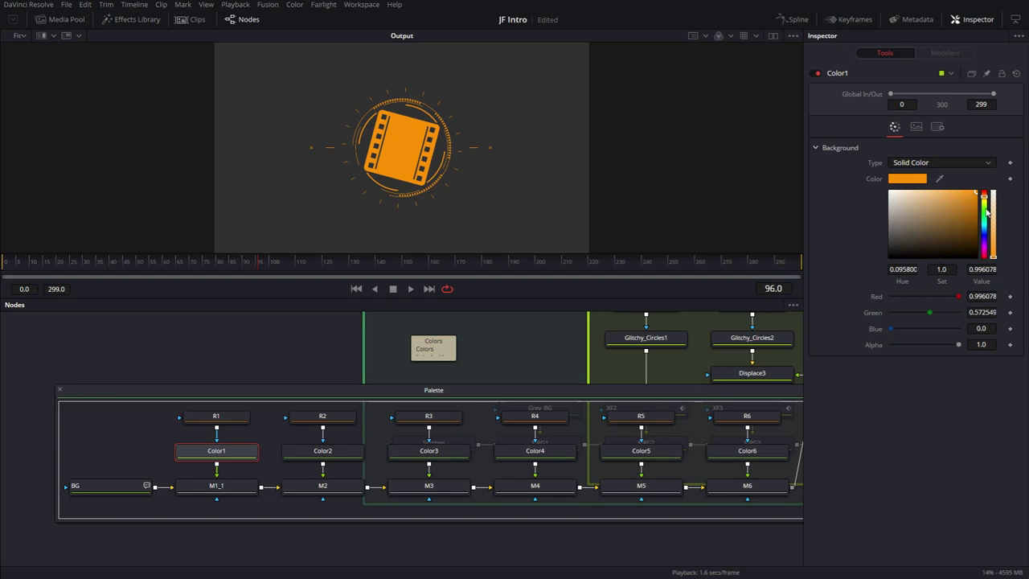
Step: Change Color1 to pale cyan (R 0.516, G 0.921, B 0.911) and collapse the Palette group
left_click_drag(984, 203, 982, 225)
left_click(928, 200)
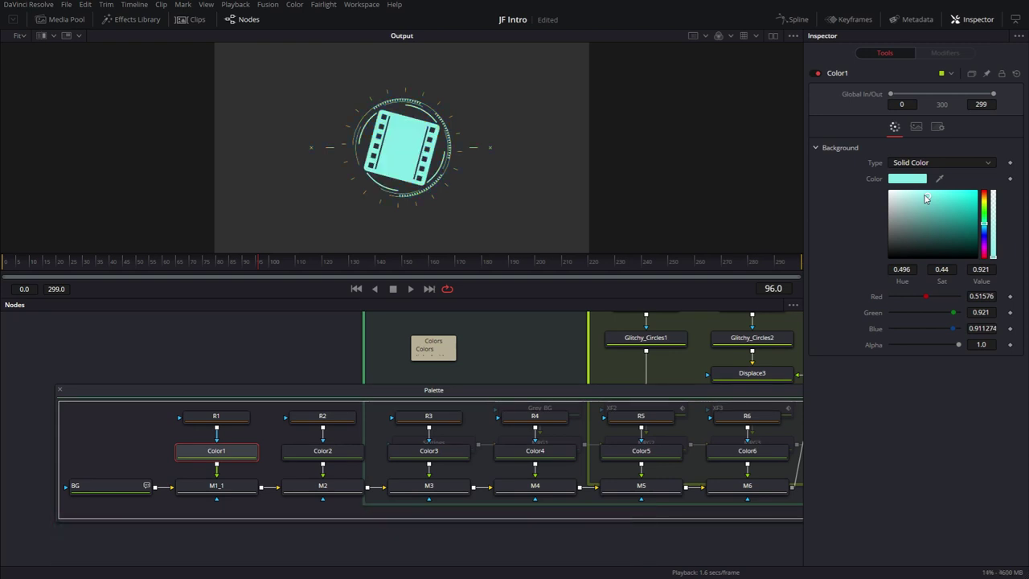
left_click(59, 390)
scroll(262, 415, "down", 6)
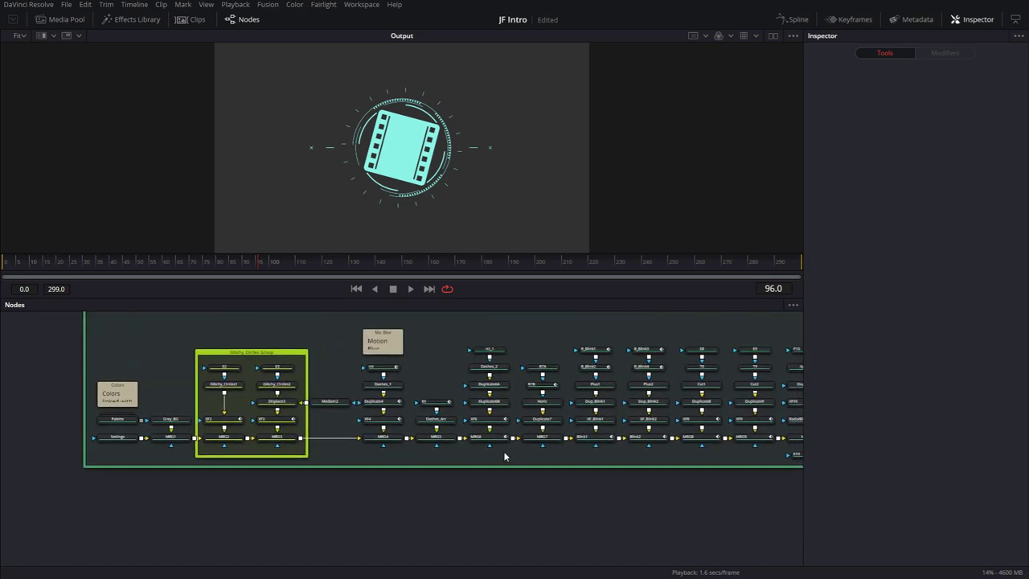
Step: Hide the Inspector so the viewer and node editor widen
scroll(535, 447, "up", 2)
scroll(502, 452, "up", 2)
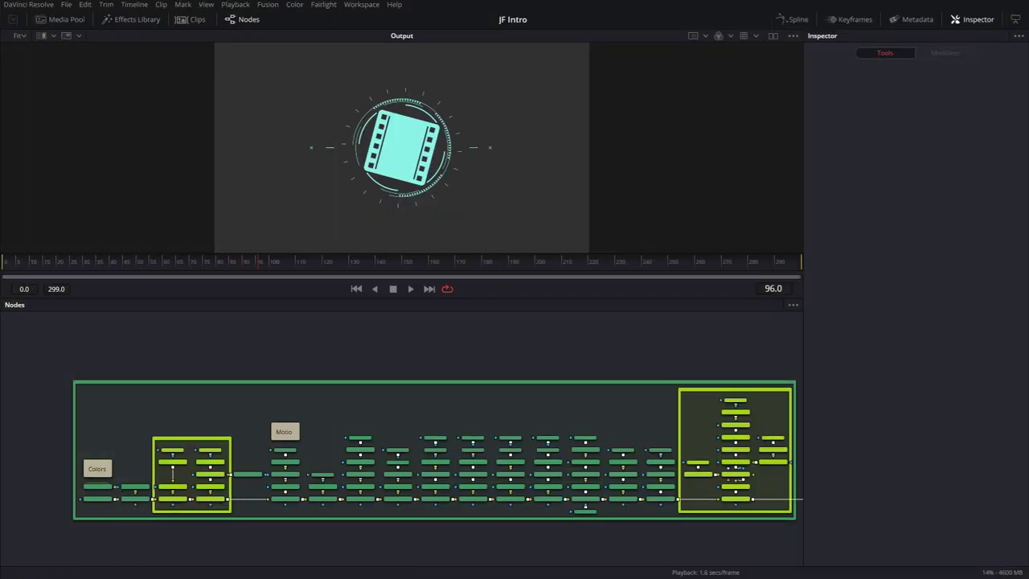
left_click(979, 19)
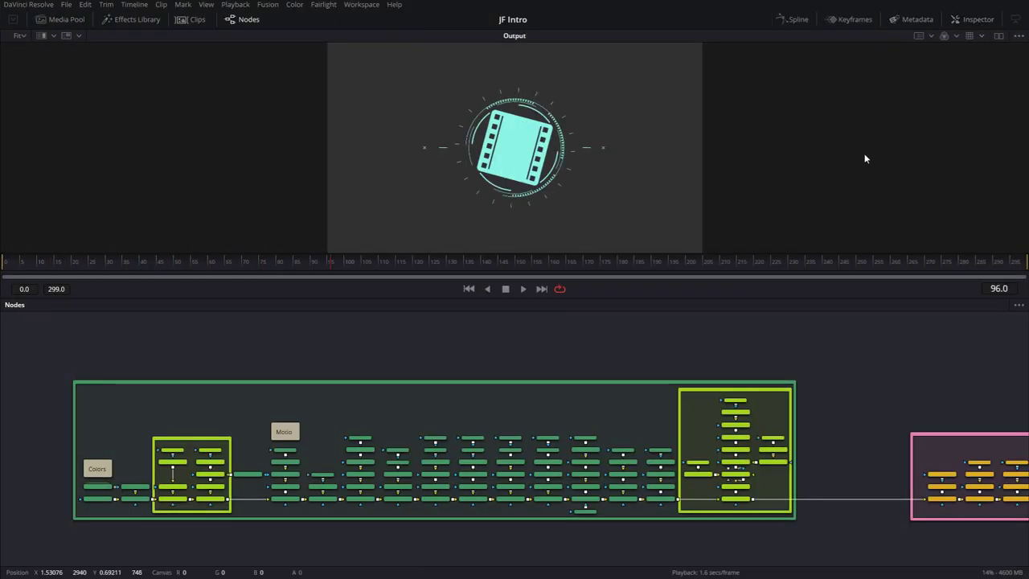
left_click(656, 394)
Step: Pan and zoom the node editor to view the green underlay and the pink one beside it
scroll(656, 394, "down", 2)
scroll(656, 396, "down", 3)
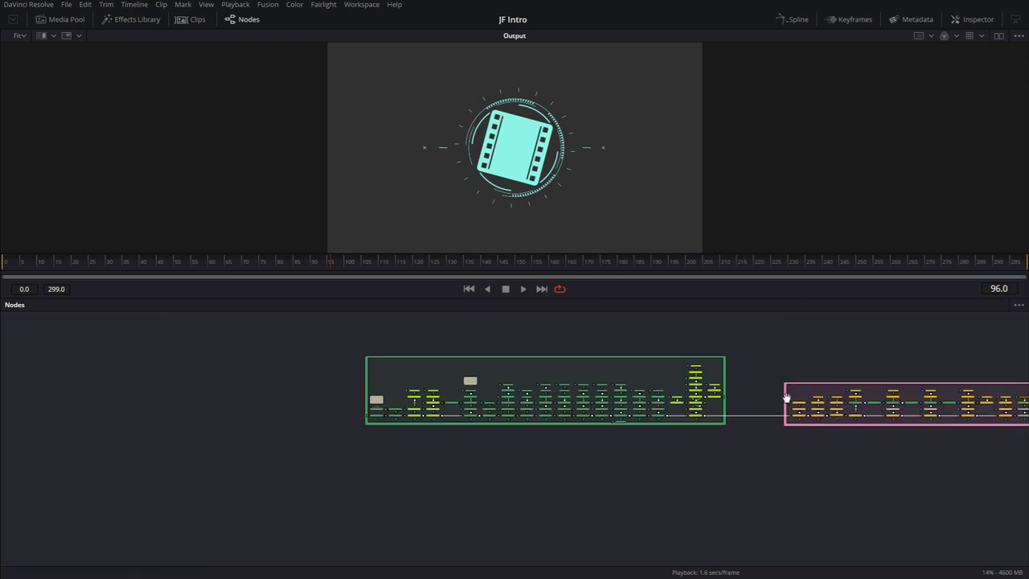
scroll(732, 397, "right", 5)
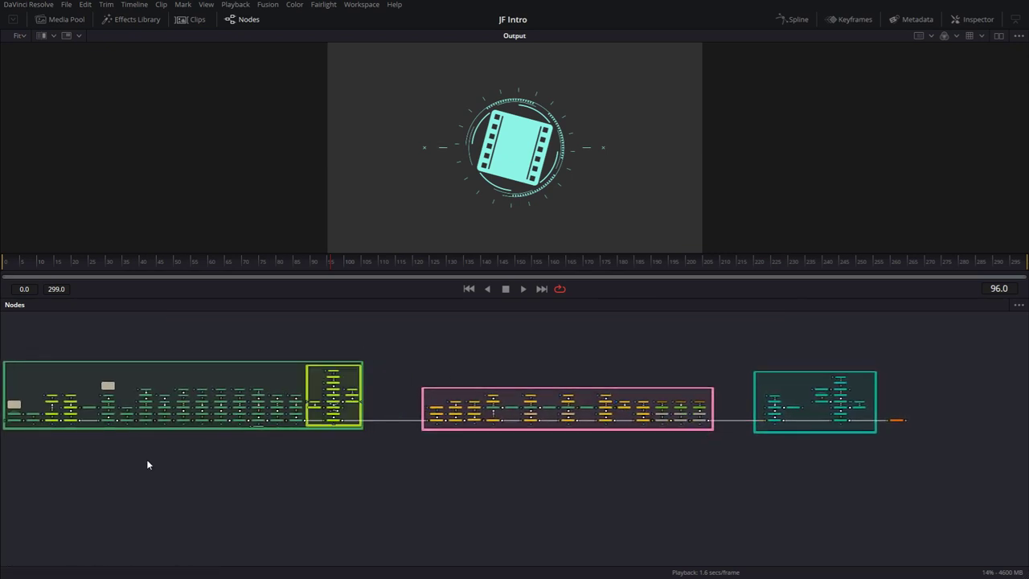
left_click_drag(158, 461, 418, 471)
scroll(441, 463, "up", 4)
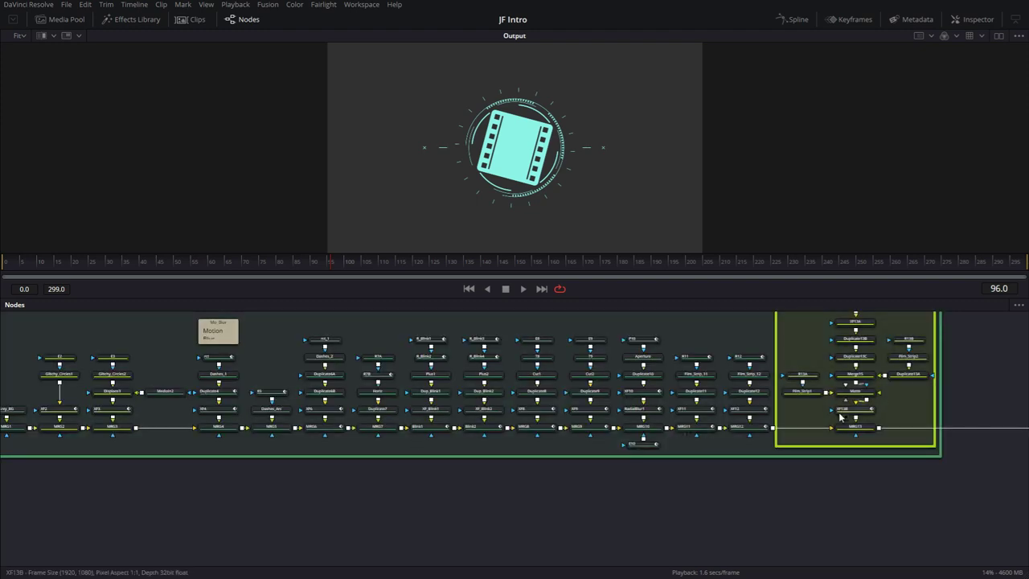
left_click_drag(477, 347, 268, 425)
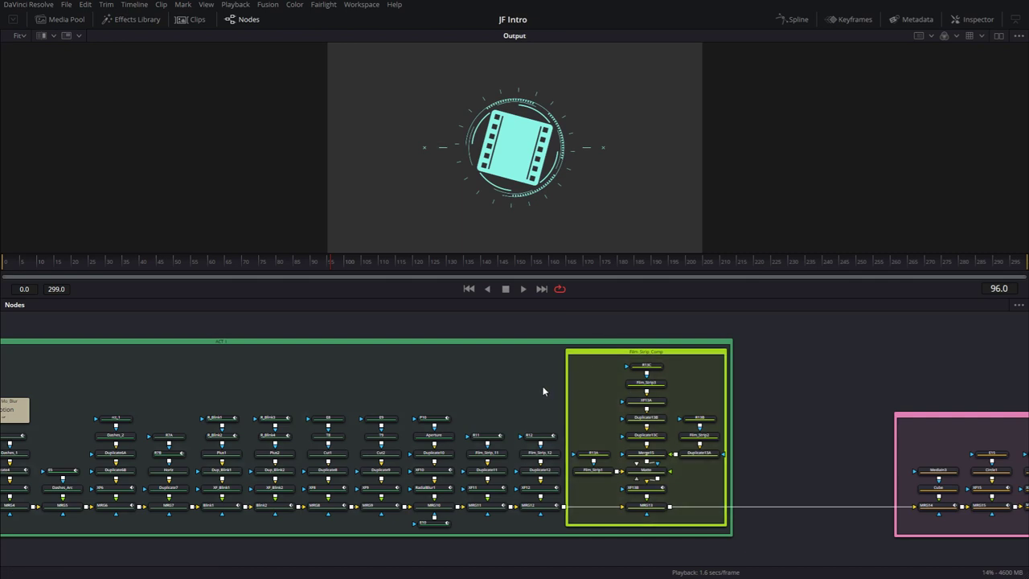
Step: Move along the node flow to look over the remaining underlay groups, including the teal one
scroll(610, 395, "left", 5)
scroll(562, 414, "up", 2)
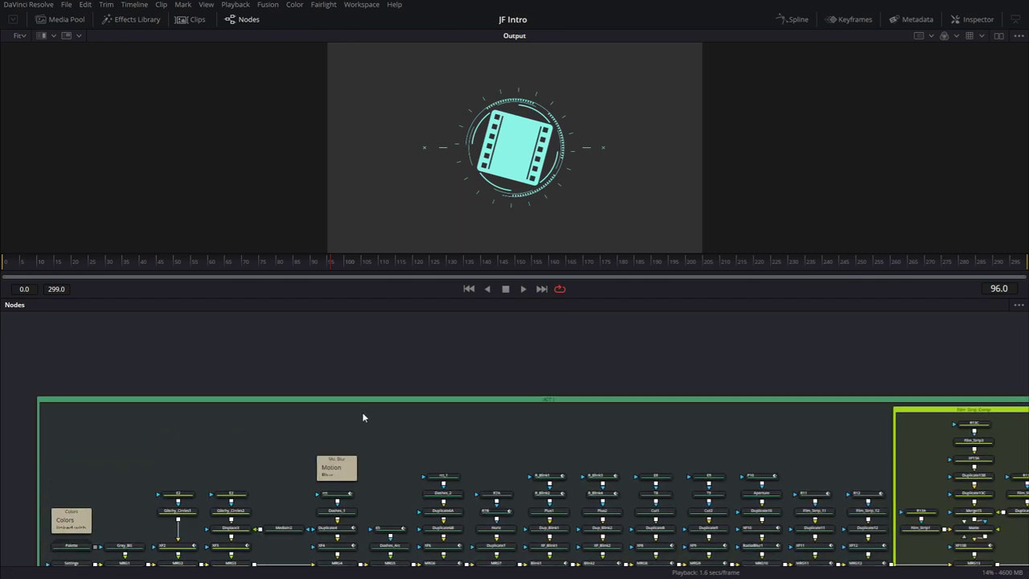
scroll(942, 481, "down", 5)
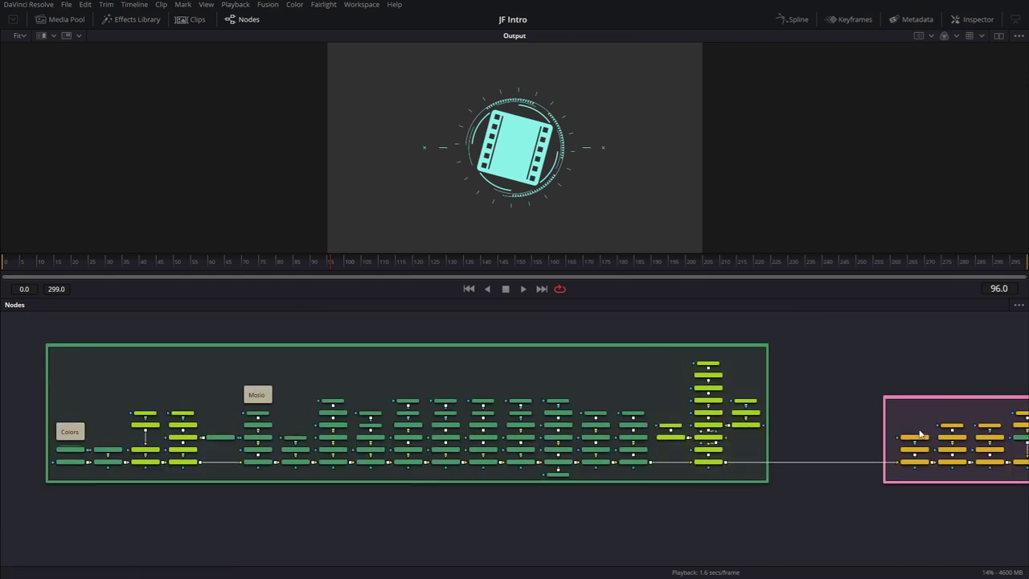
left_click_drag(918, 432, 318, 413)
left_click_drag(916, 462, 976, 455)
scroll(753, 413, "left", 6)
scroll(797, 401, "down", 2)
scroll(797, 401, "up", 2)
left_click_drag(563, 445, 595, 349)
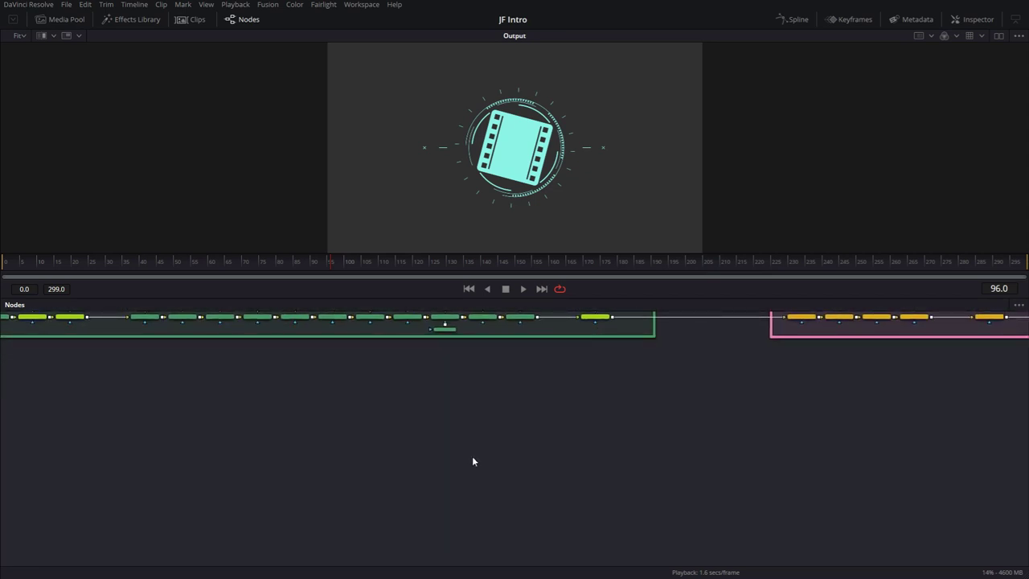
key("shift+space")
type("xf")
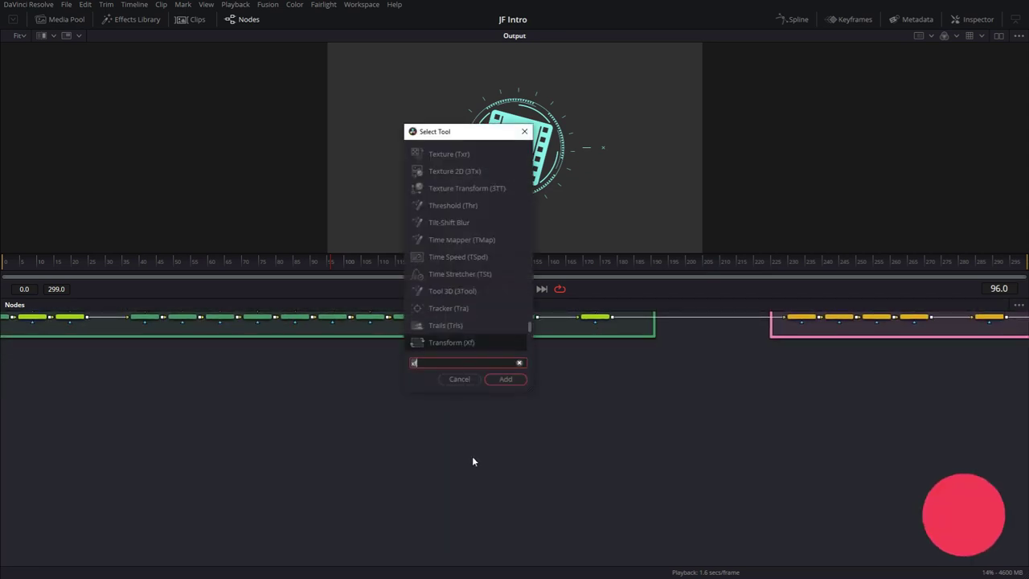
key("BackSpace")
key("BackSpace")
type("und")
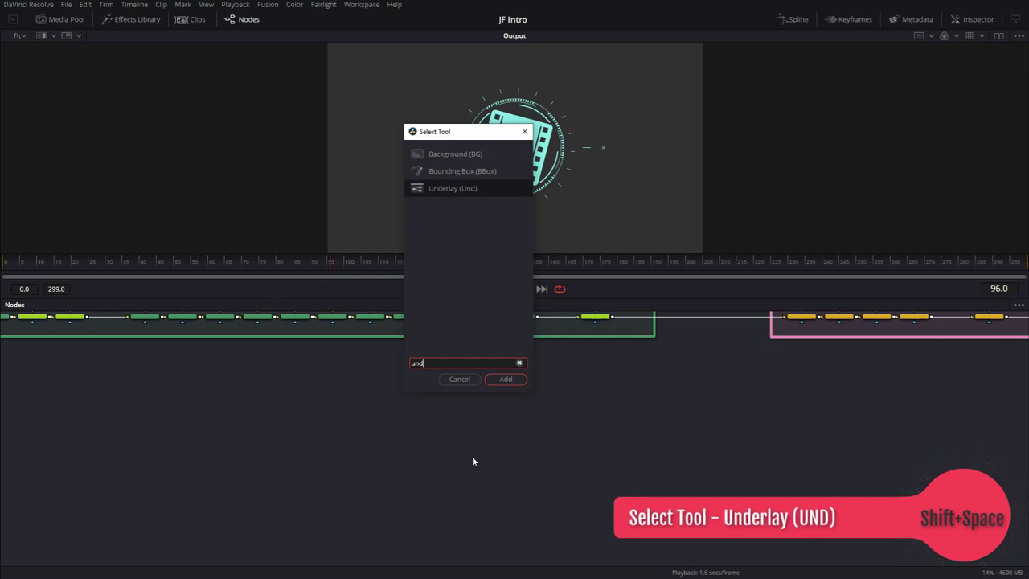
left_click(505, 378)
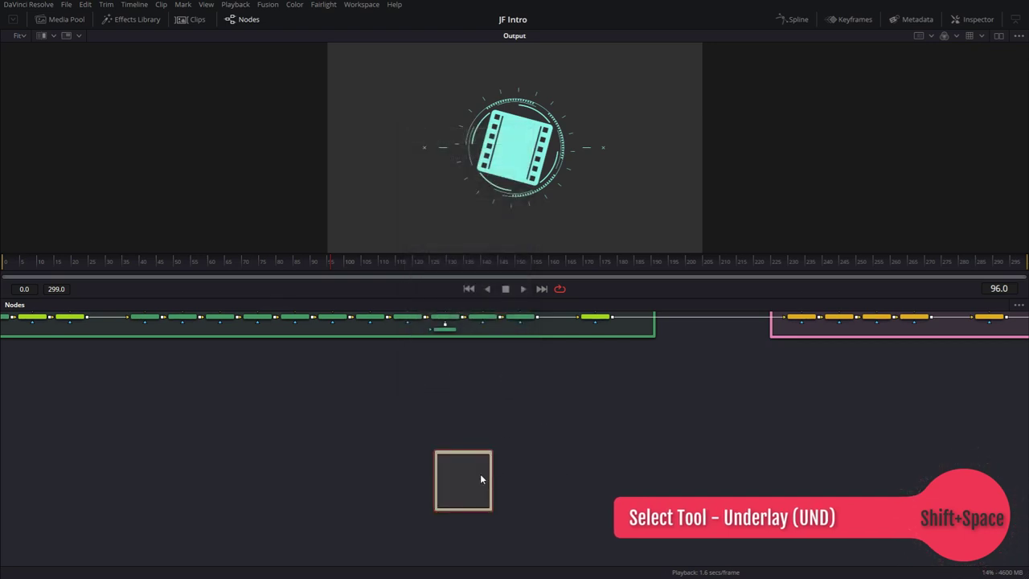
left_click_drag(372, 430, 530, 545)
key("ctrl+z")
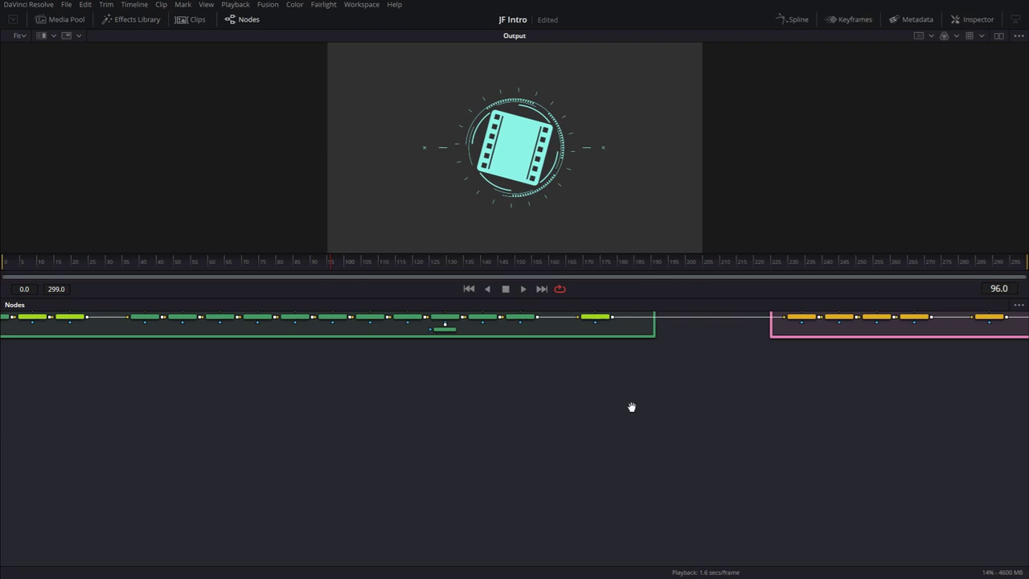
key("ctrl+z")
Step: Centre the pink ACT_II underlay in the node editor and select it
left_click_drag(709, 485, 384, 485)
scroll(418, 450, "up", 2)
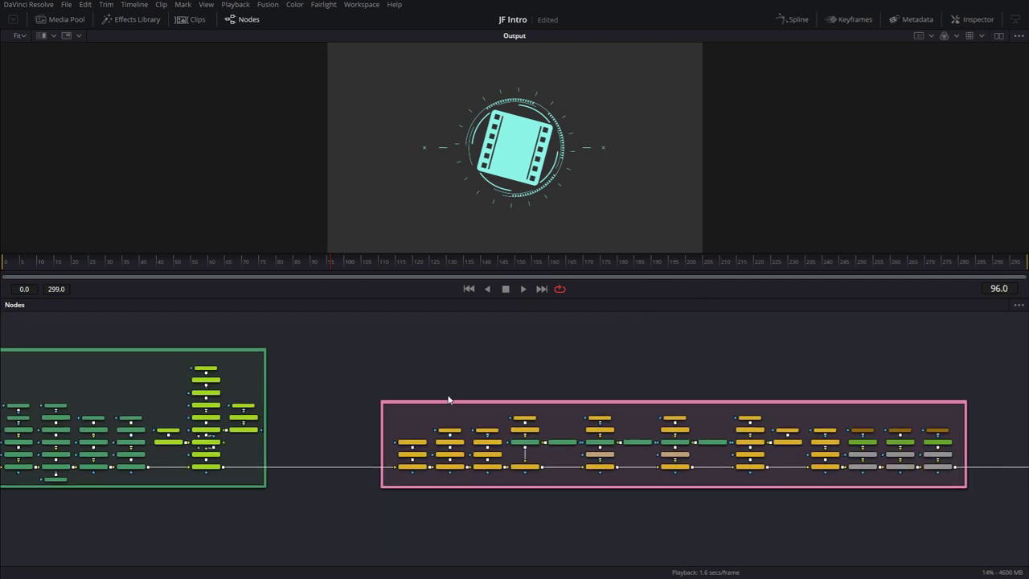
left_click_drag(616, 420, 564, 396)
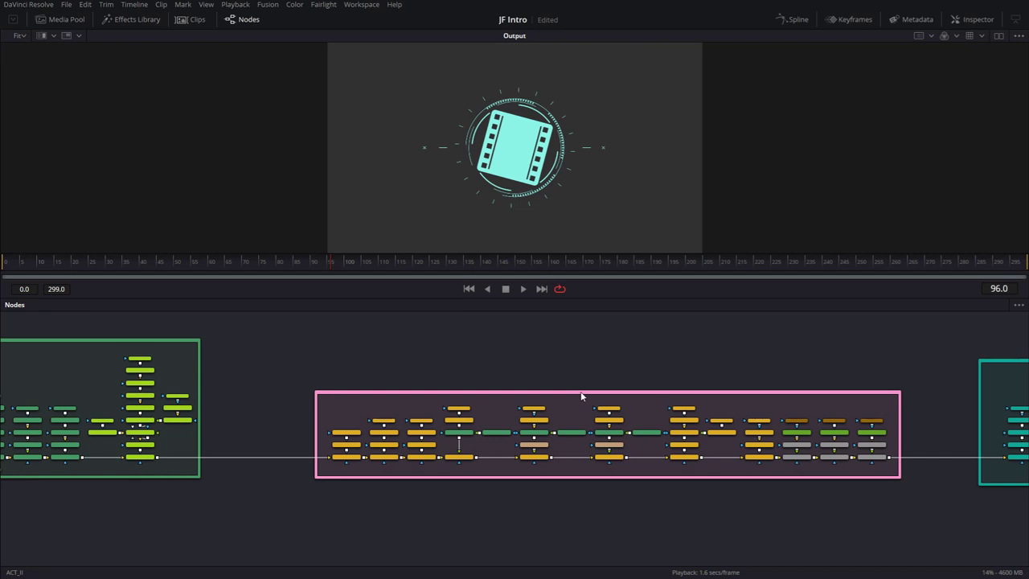
left_click(585, 396)
mouse_move(599, 389)
left_mouse_down()
mouse_move(597, 347)
mouse_move(604, 383)
left_mouse_up()
left_click(649, 393)
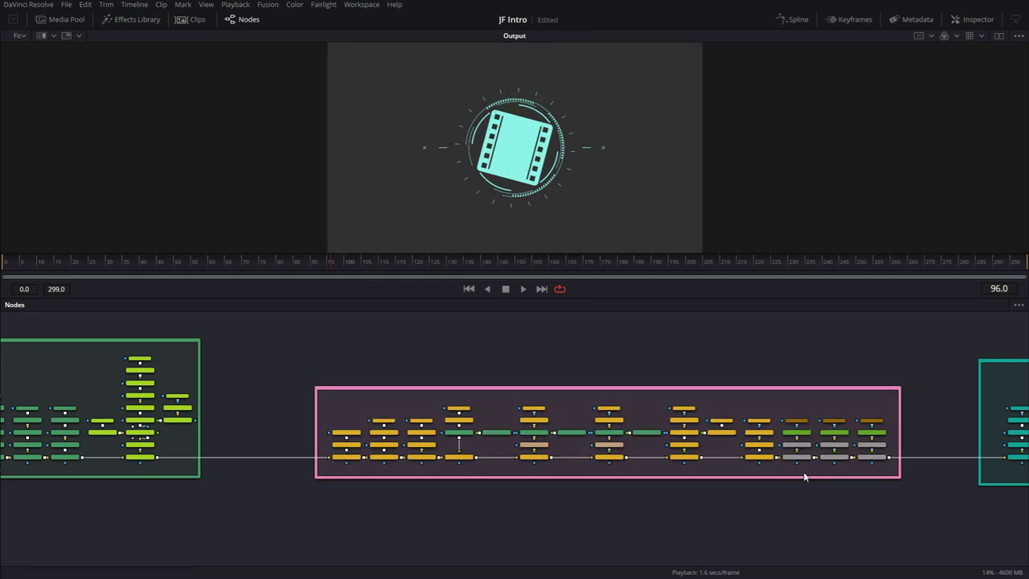
Step: Rename the pink underlay, first to '2_Sta', then finally to 'stage'
left_click(621, 391)
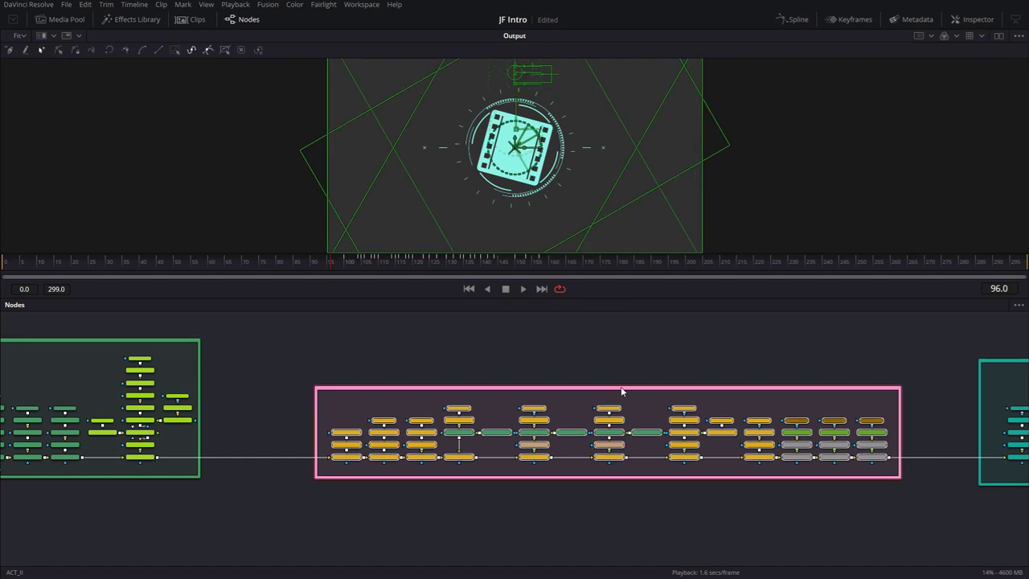
key("F2")
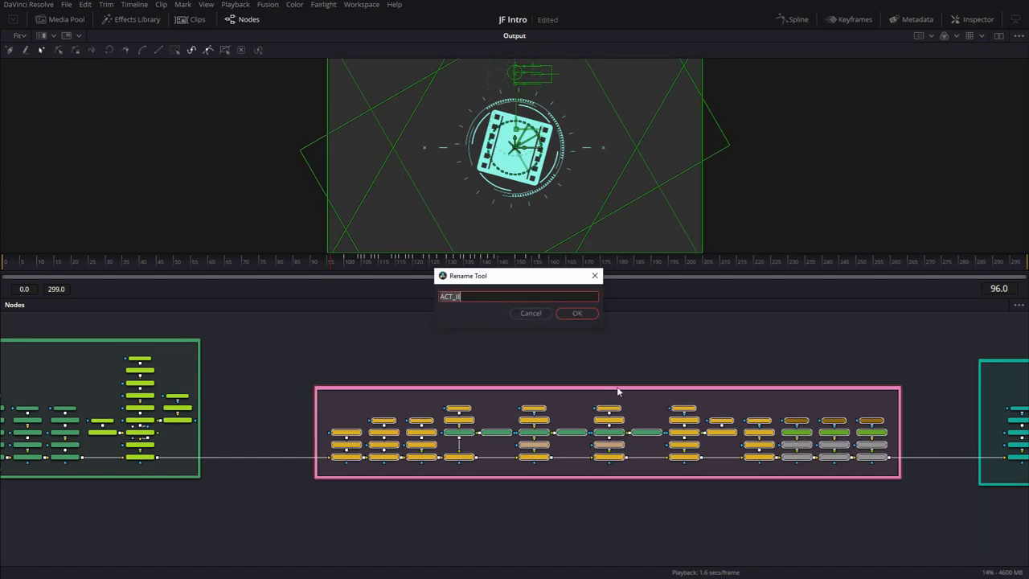
type("2_Stage")
key("Return")
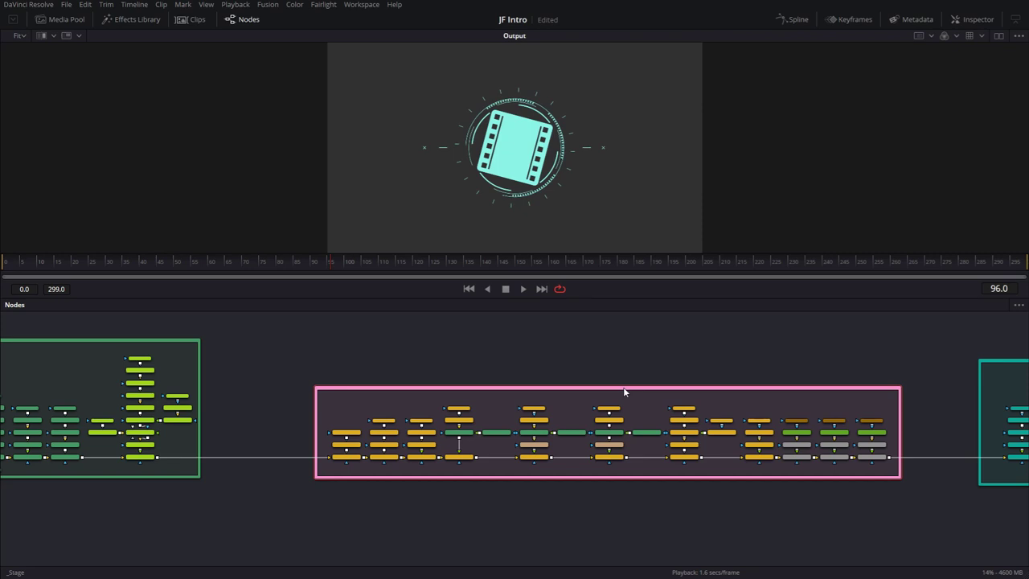
key("F2")
type("stage")
key("Return")
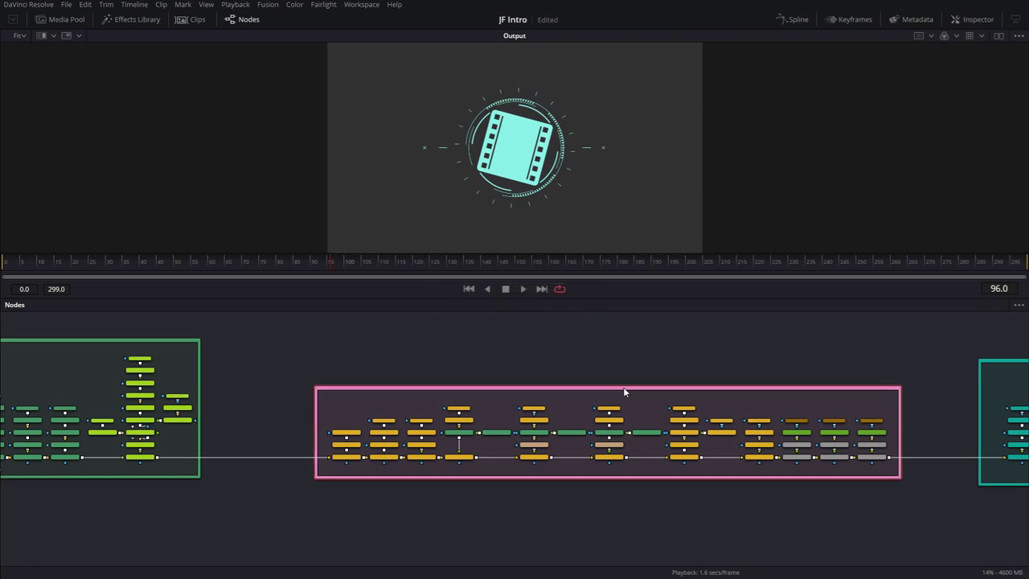
scroll(642, 399, "up", 5)
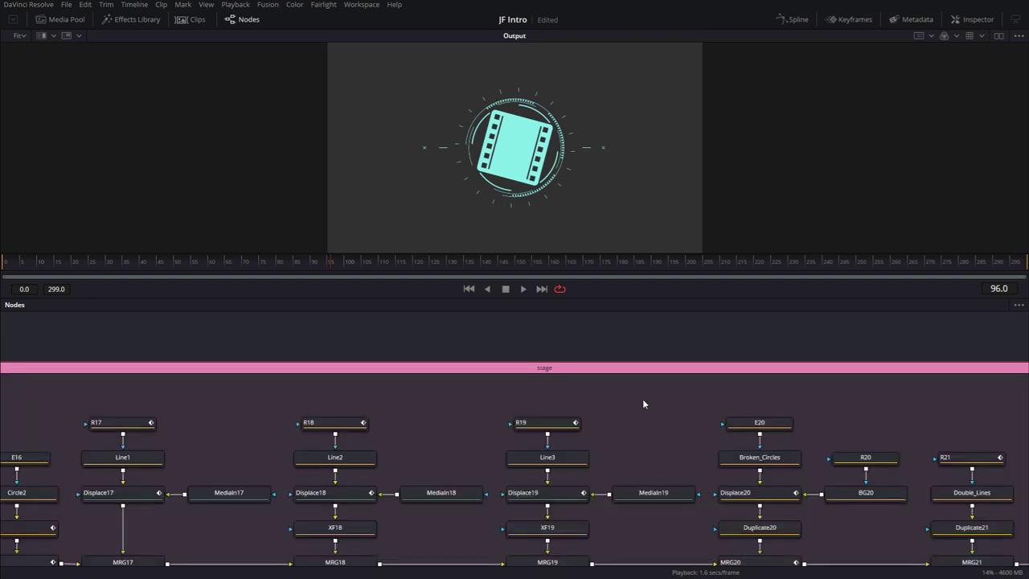
scroll(555, 378, "down", 5)
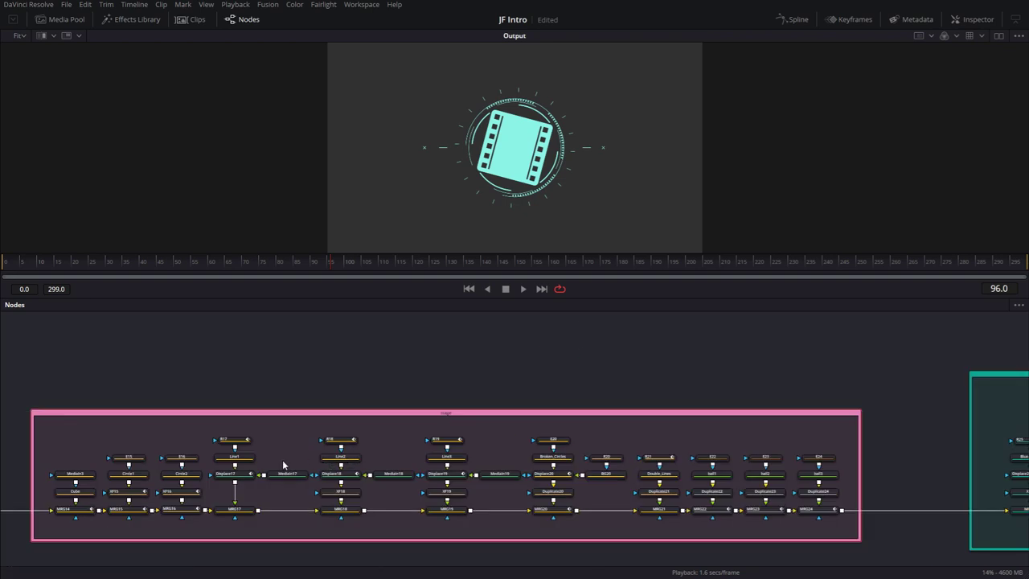
left_click_drag(281, 399, 738, 428)
left_click_drag(387, 427, 574, 448)
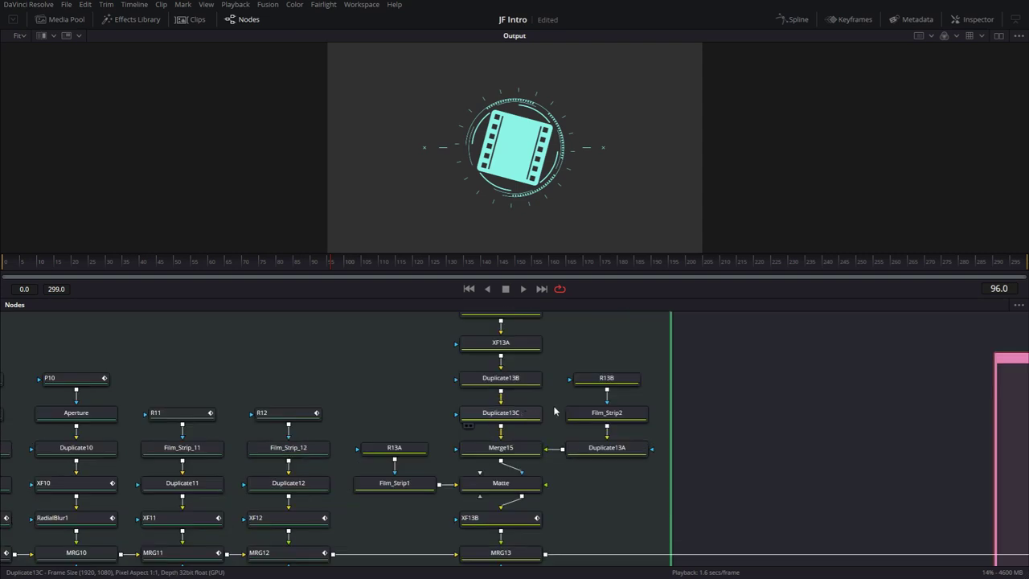